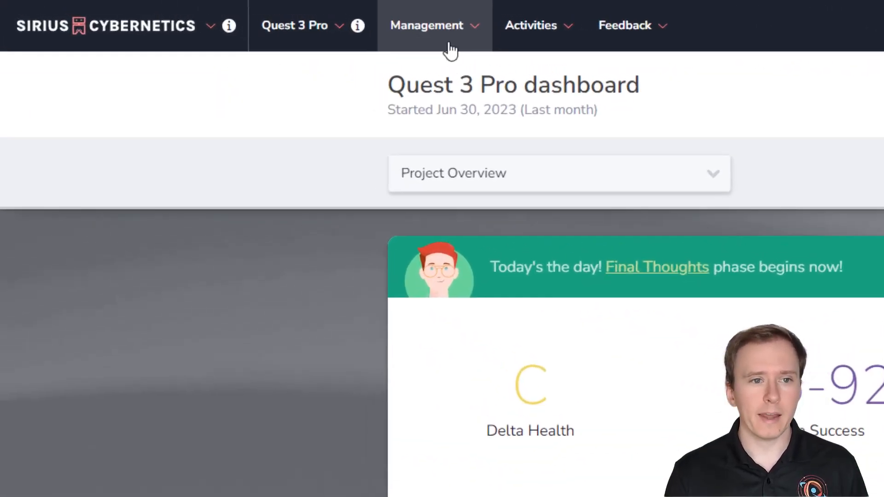
# Create a new custom report for the project and choose Issues as its data source
pyautogui.click(240, 14)
pyautogui.moveTo(452, 123)
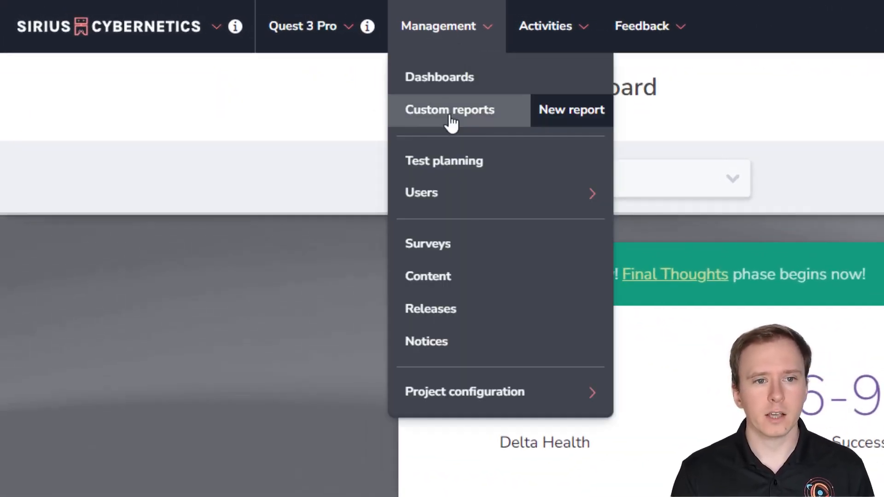
pyautogui.click(561, 115)
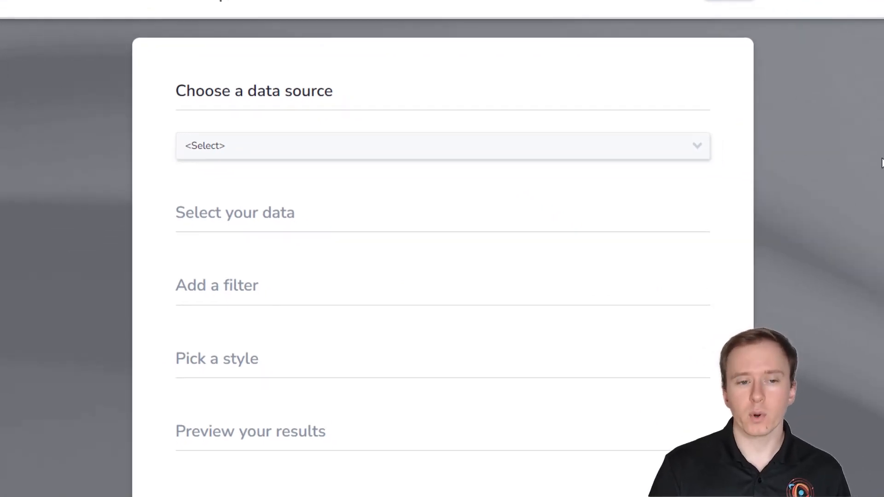
pyautogui.click(689, 152)
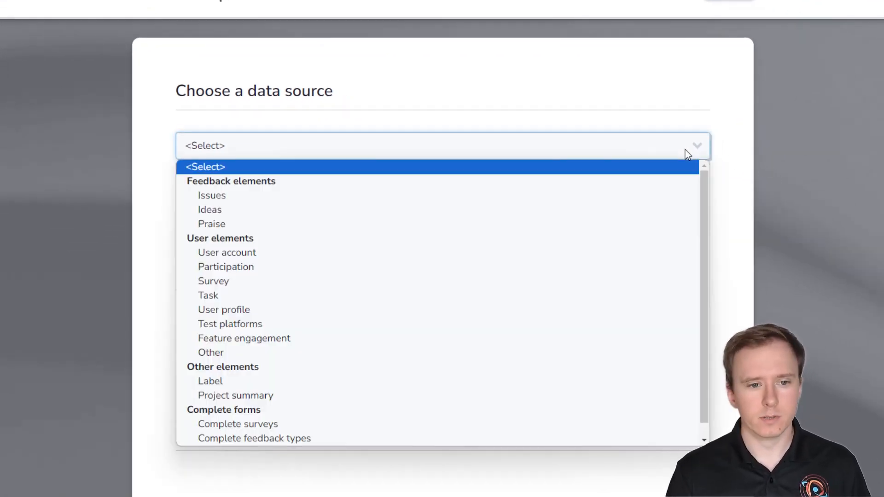
pyautogui.click(665, 198)
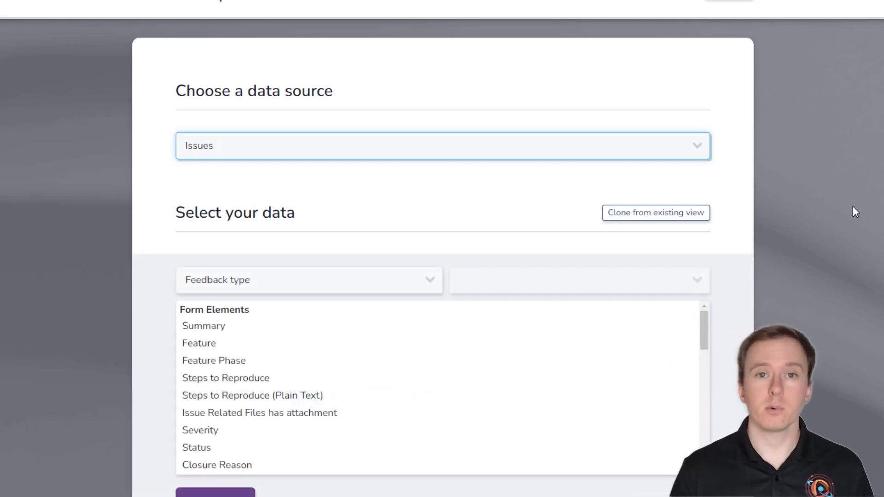
# Add the Status and Severity form elements to the report view
pyautogui.scroll(-1, 850, 203)
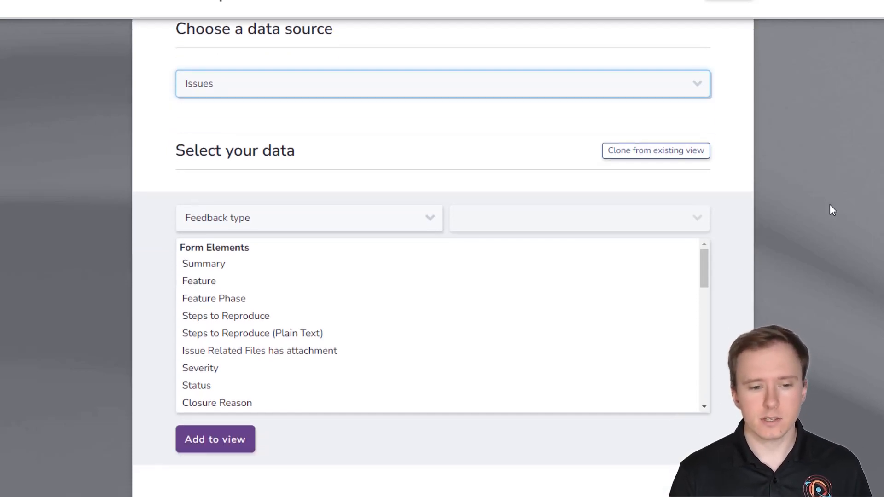
pyautogui.doubleClick(201, 386)
pyautogui.doubleClick(198, 369)
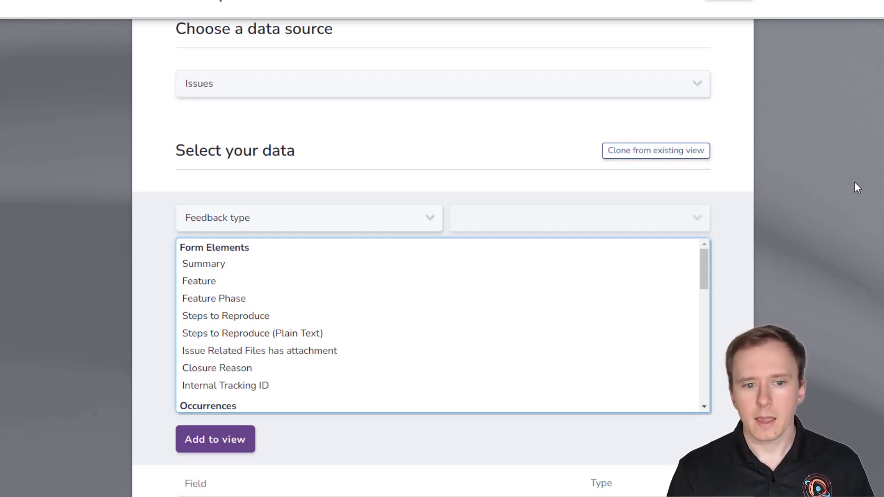
# Look through the available data categories and the existing filters, keeping Feedback type and No filter
pyautogui.scroll(-1, 855, 184)
pyautogui.click(429, 159)
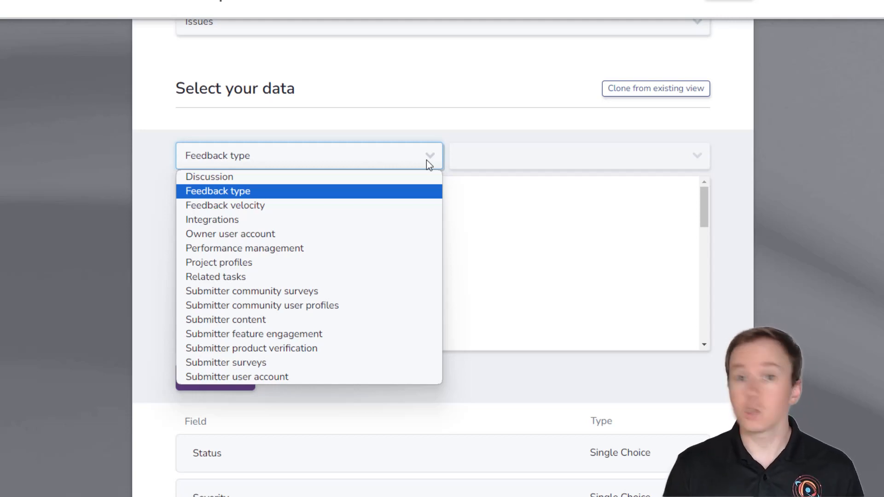
pyautogui.click(707, 134)
pyautogui.scroll(-4, 442, 249)
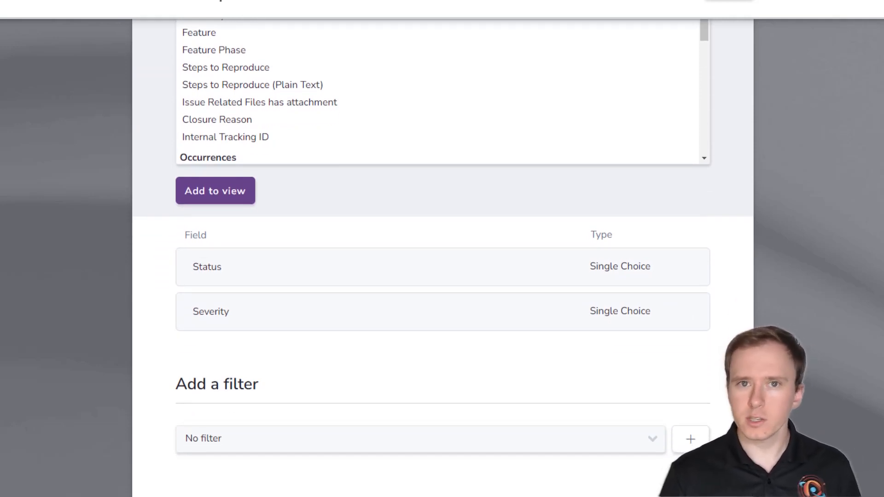
pyautogui.click(650, 443)
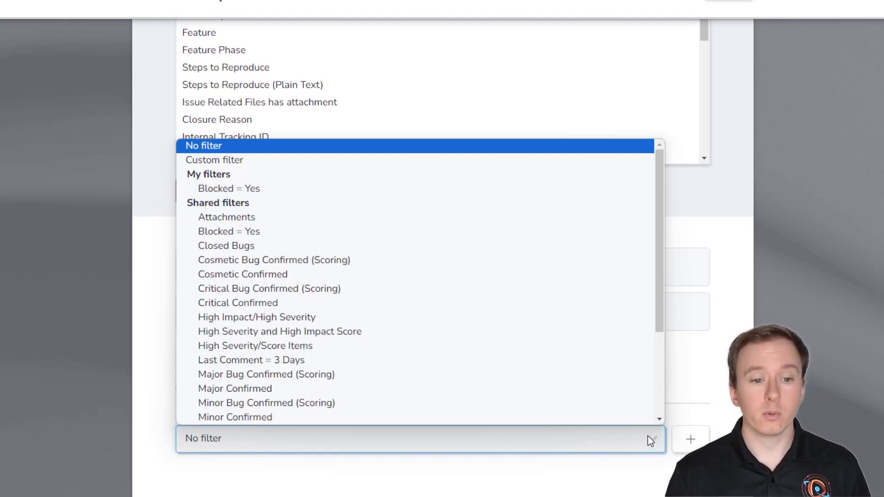
pyautogui.click(828, 403)
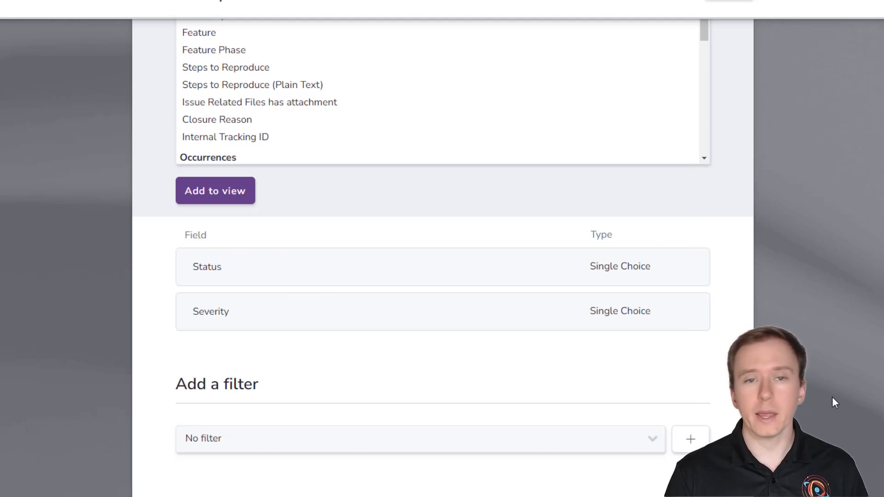
# Set the report style to a stacked horizontal bar chart and check the results preview
pyautogui.scroll(-5, 833, 396)
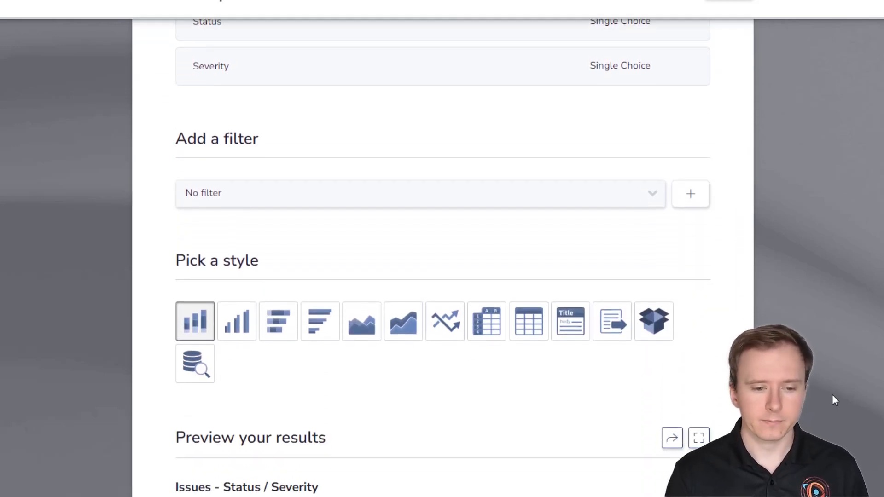
pyautogui.scroll(-4, 832, 394)
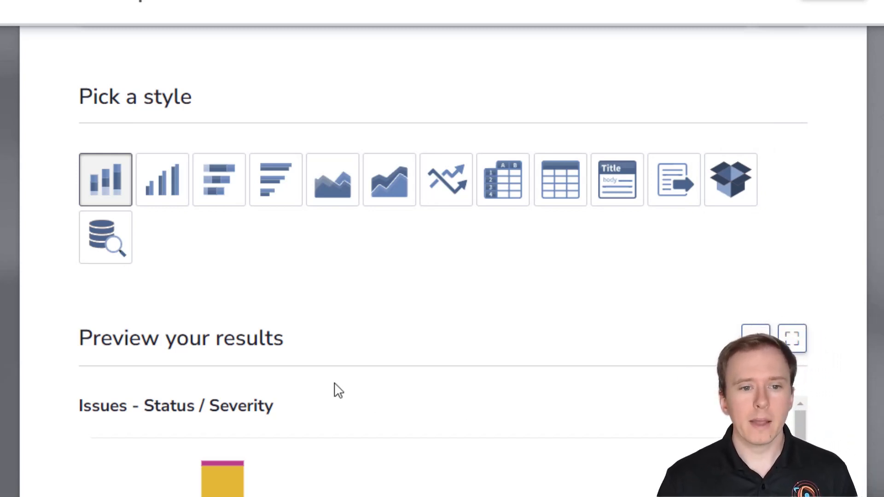
pyautogui.click(221, 200)
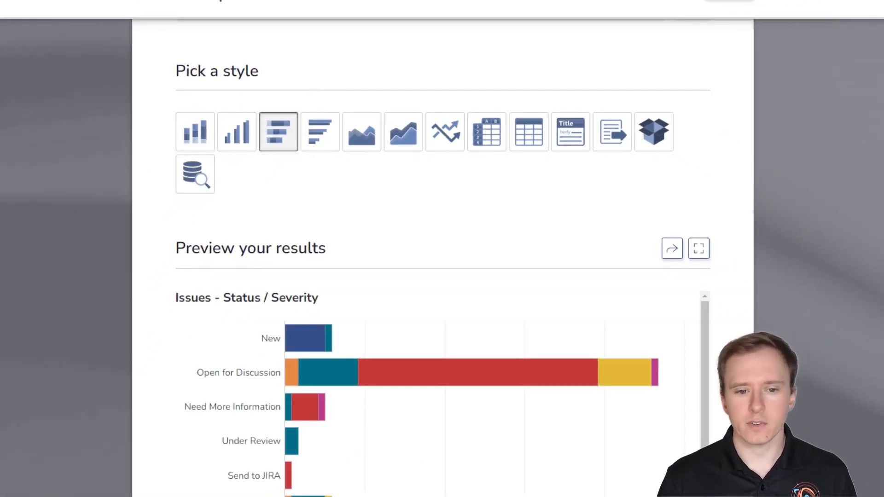
pyautogui.scroll(-4, 442, 276)
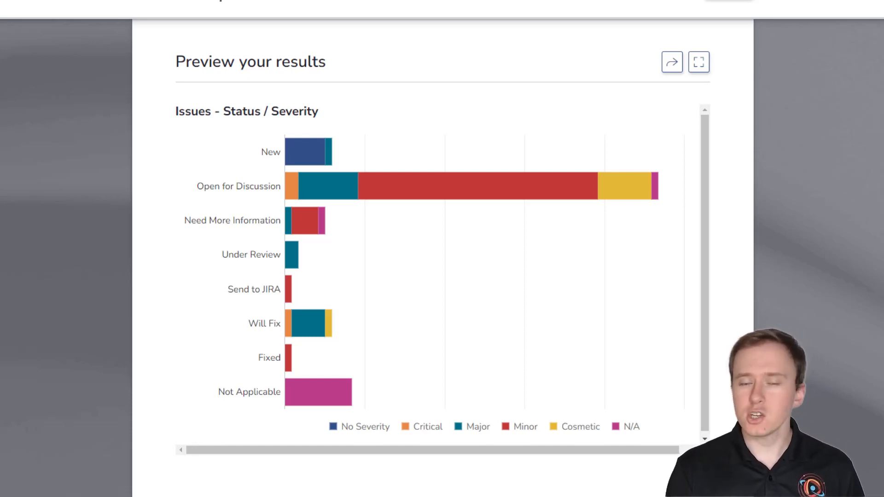
# Move the Severity field above Status so the chart groups issues by severity, and check the preview
pyautogui.scroll(15, 181, 349)
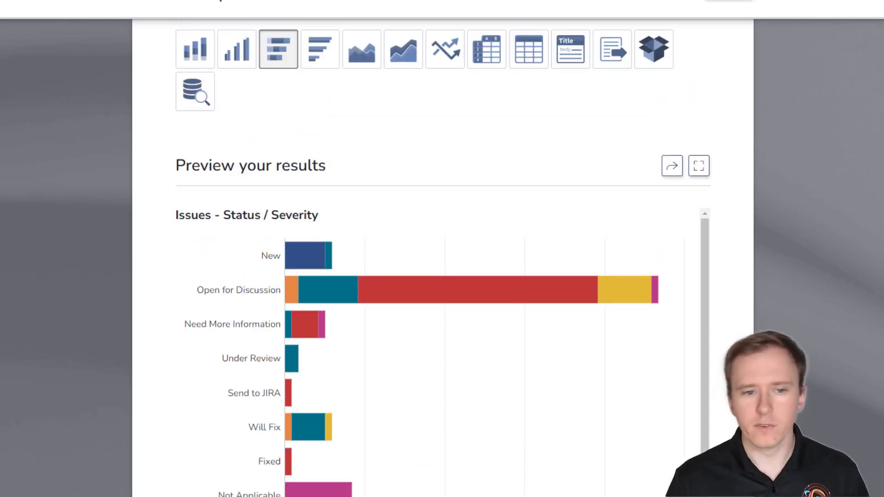
pyautogui.moveTo(180, 318); pyautogui.dragTo(210, 273)
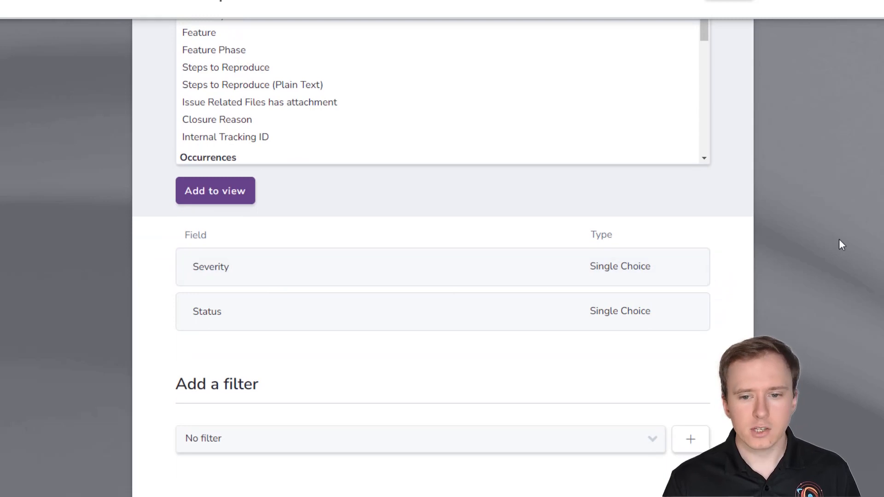
pyautogui.scroll(-10, 841, 240)
pyautogui.scroll(-3, 842, 240)
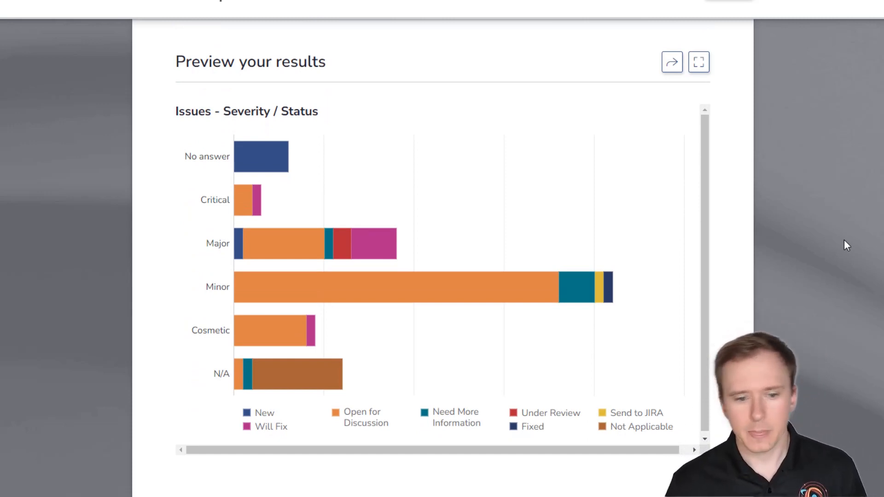
# Turn on the data count display for the Severity / Status chart
pyautogui.scroll(-6, 842, 241)
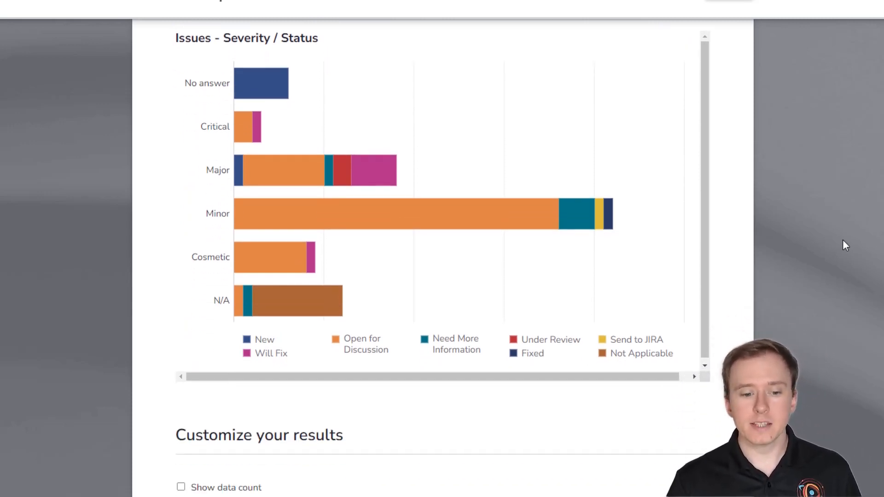
pyautogui.click(229, 314)
pyautogui.scroll(4, 443, 258)
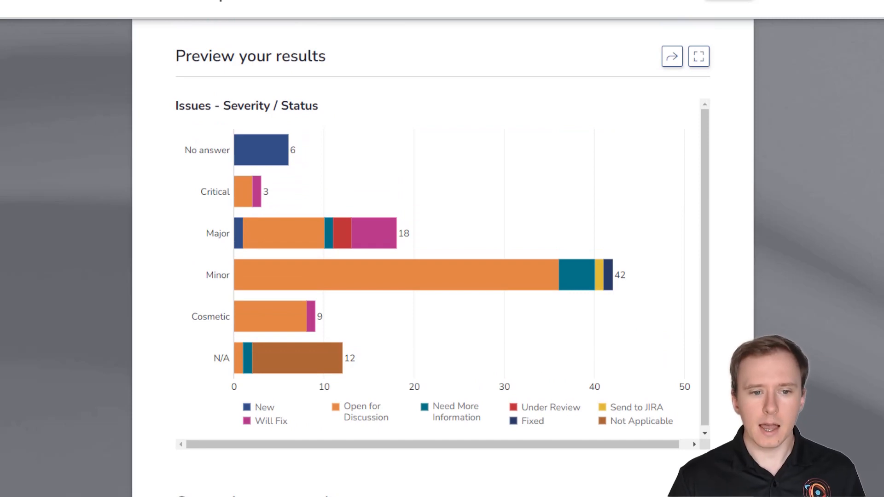
# Order the chart results by rank and reverse the result order
pyautogui.scroll(-5, 442, 258)
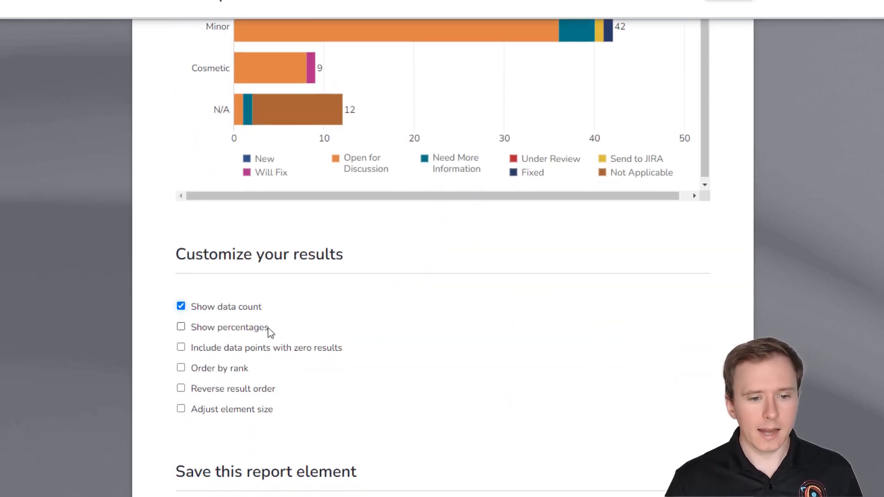
pyautogui.scroll(5, 240, 373)
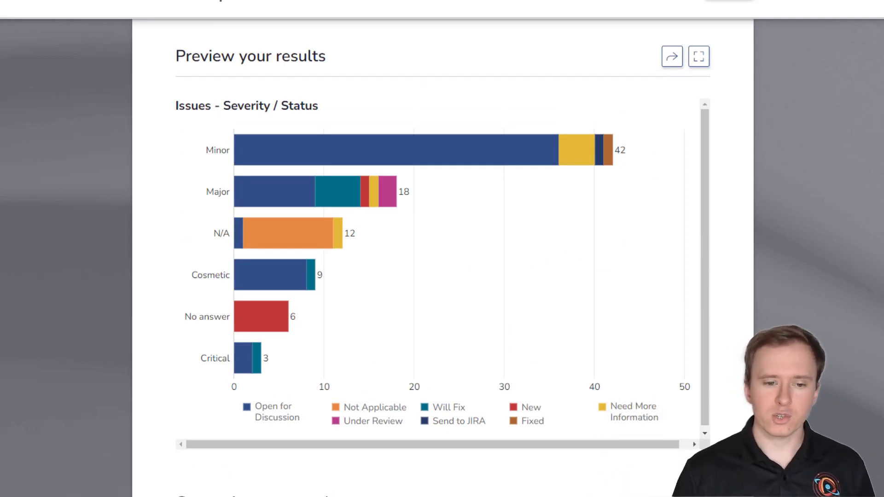
pyautogui.scroll(-5, 326, 378)
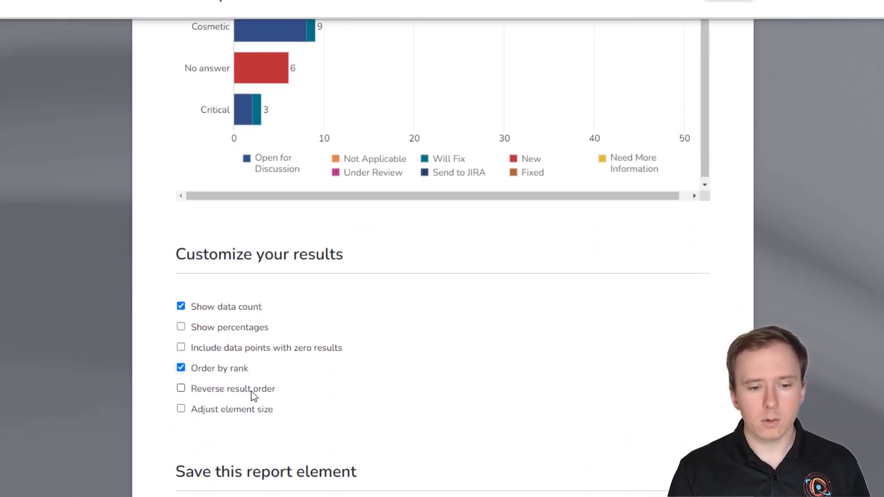
pyautogui.scroll(4, 880, 310)
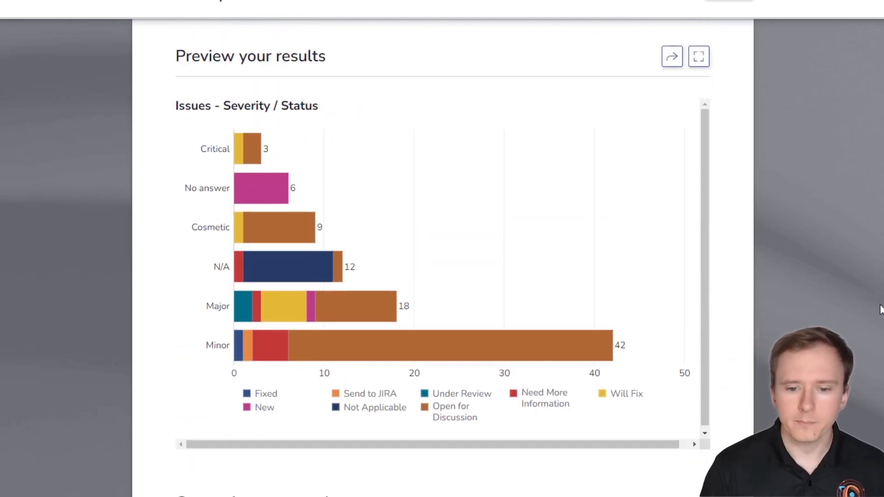
# Examine the status segments of the Minor severity bar in the chart preview
pyautogui.scroll(-1, 869, 288)
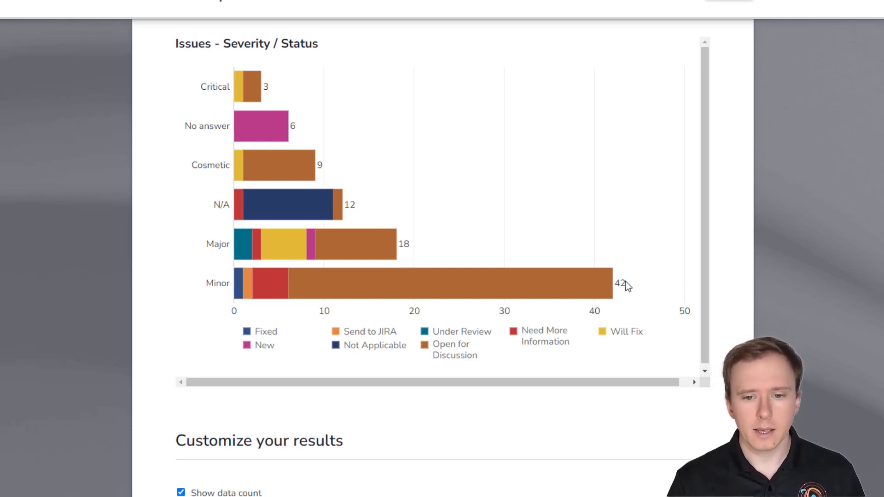
pyautogui.moveTo(559, 295)
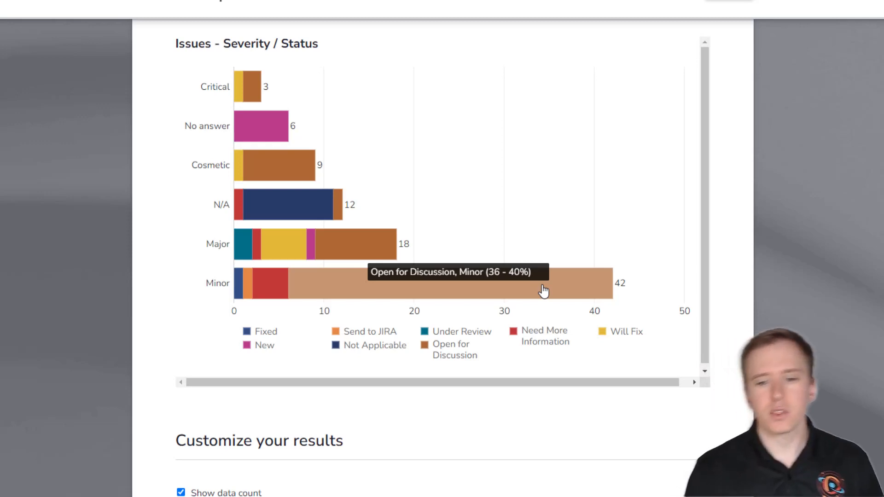
pyautogui.moveTo(272, 289)
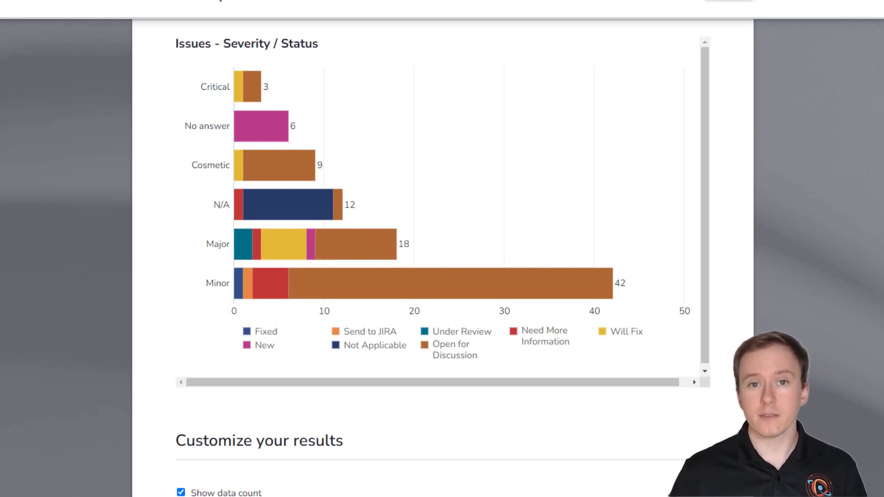
# Try the show percentages and adjust element size options on the chart, leaving both turned off
pyautogui.scroll(-4, 443, 258)
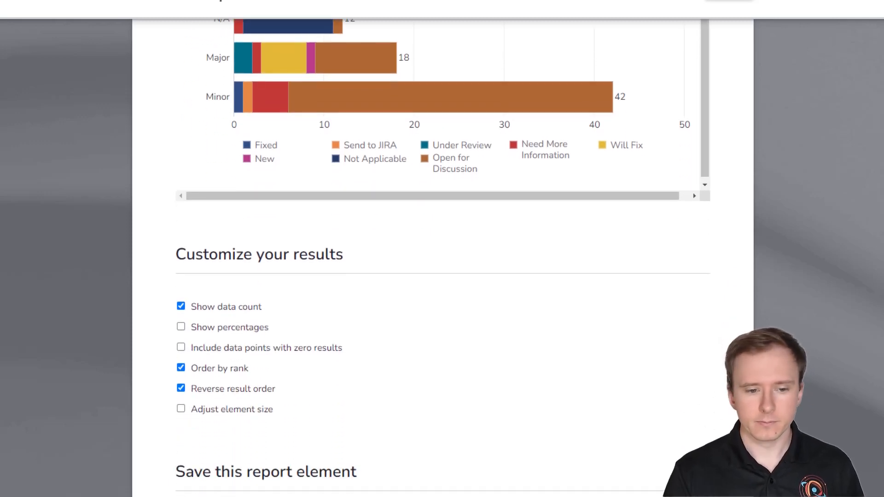
pyautogui.click(225, 325)
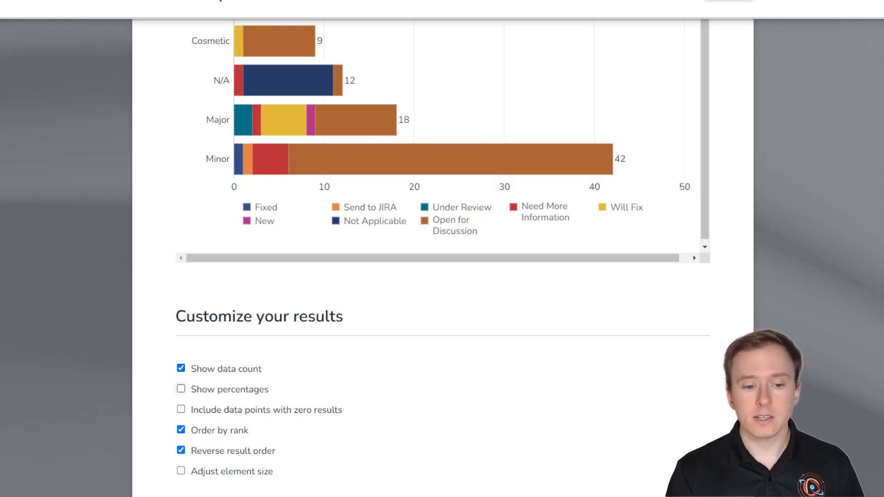
pyautogui.click(181, 471)
pyautogui.scroll(-3, 855, 310)
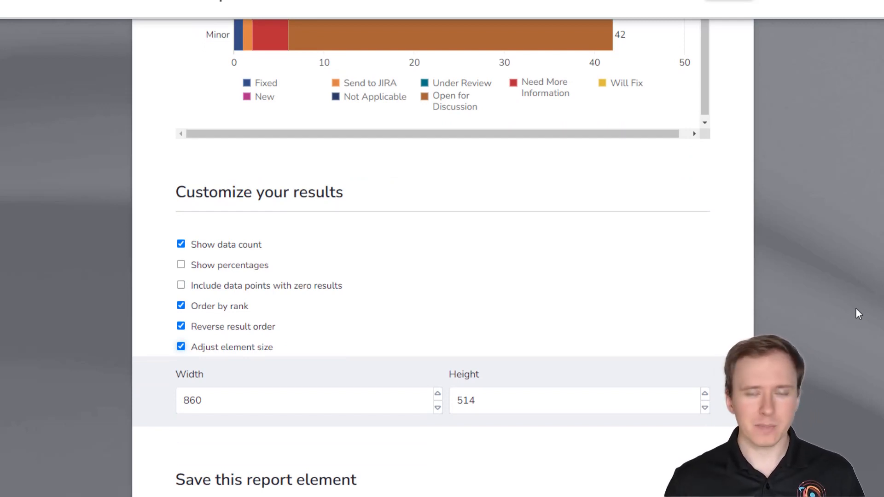
pyautogui.click(202, 349)
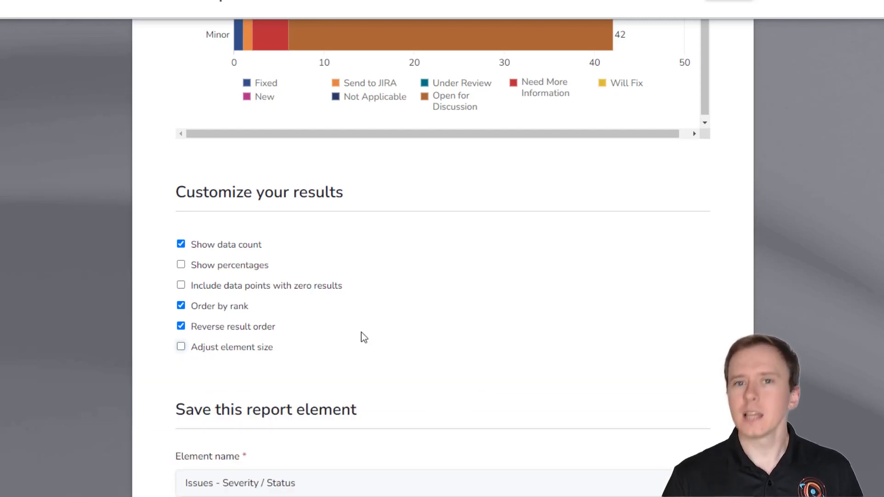
# Save the report element to a new report under its default name, without a subtitle, after checking the existing report destinations
pyautogui.scroll(-5, 442, 248)
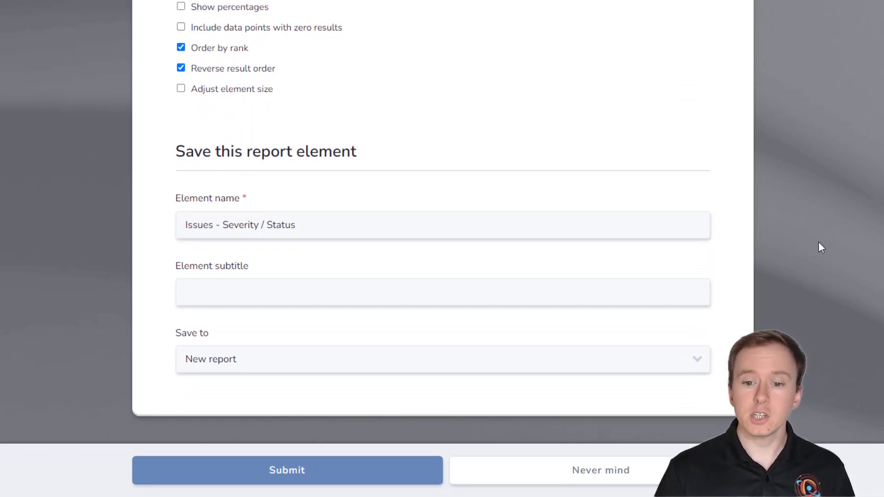
pyautogui.click(699, 366)
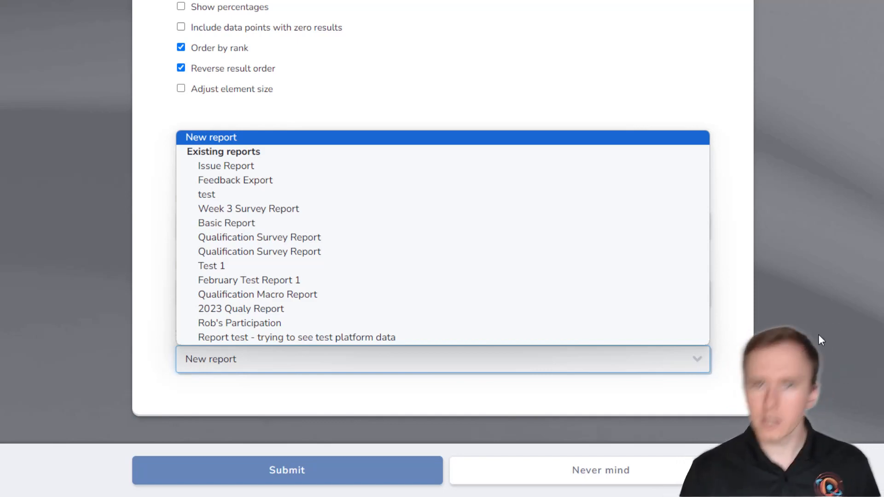
pyautogui.click(841, 286)
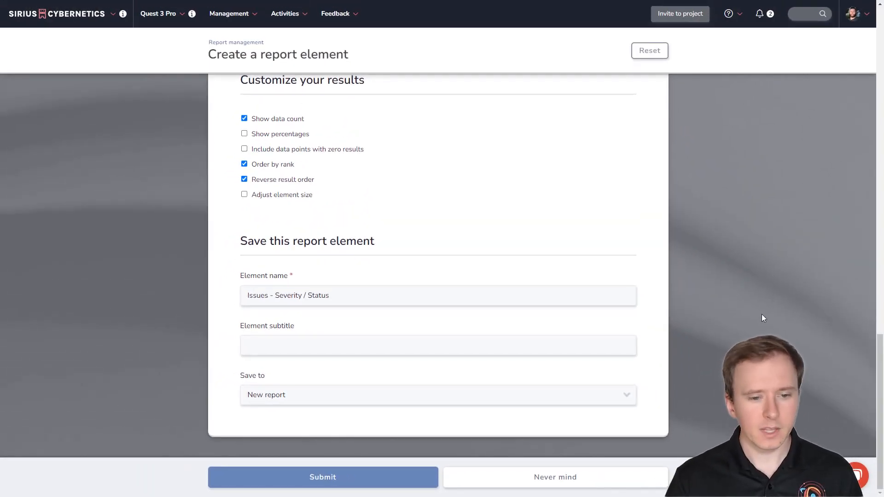
pyautogui.click(320, 476)
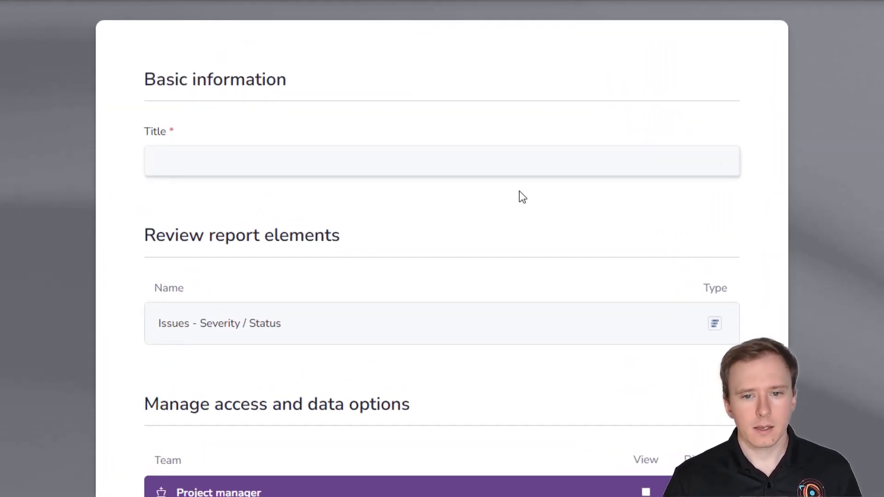
# Title the new report "2023 Report"
pyautogui.click(520, 161)
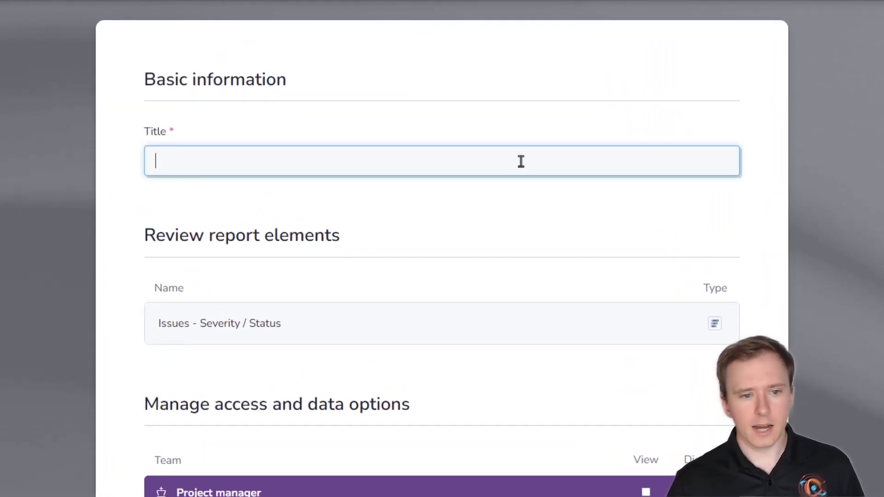
pyautogui.write('2023 Report')
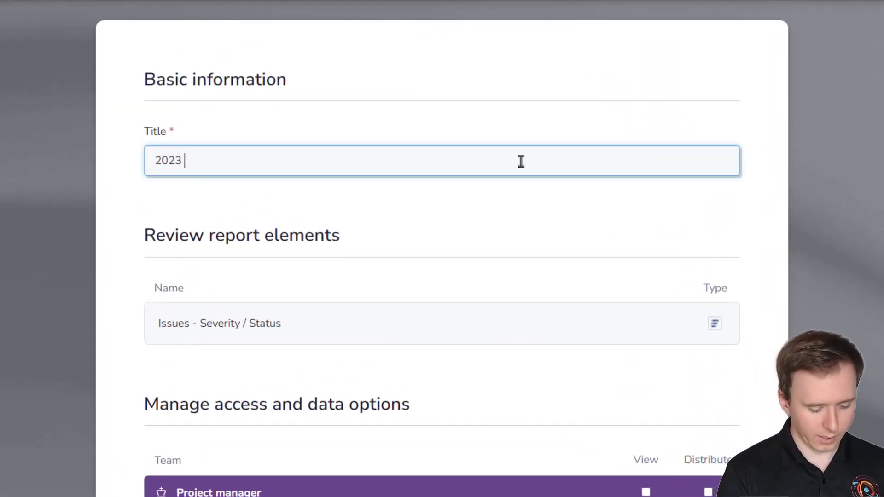
pyautogui.click(802, 193)
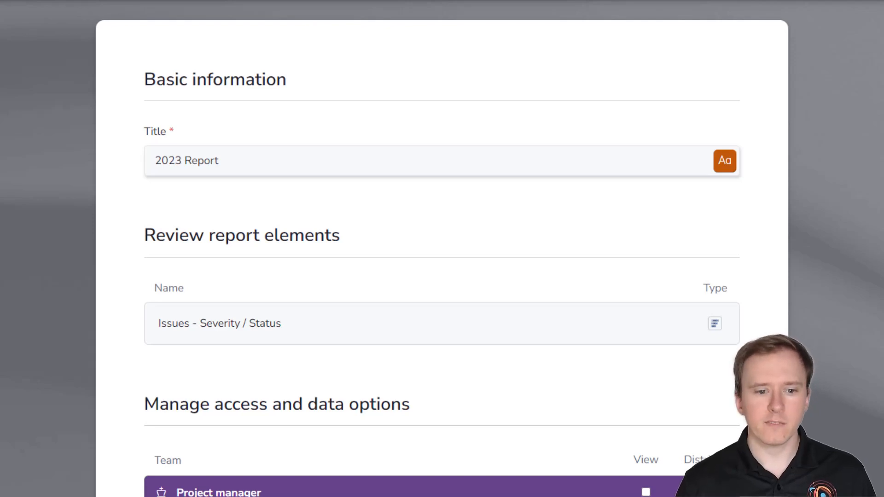
# Give the Project manager team view and distribute access to the report, and give the Observer teams view access only
pyautogui.scroll(-3, 442, 249)
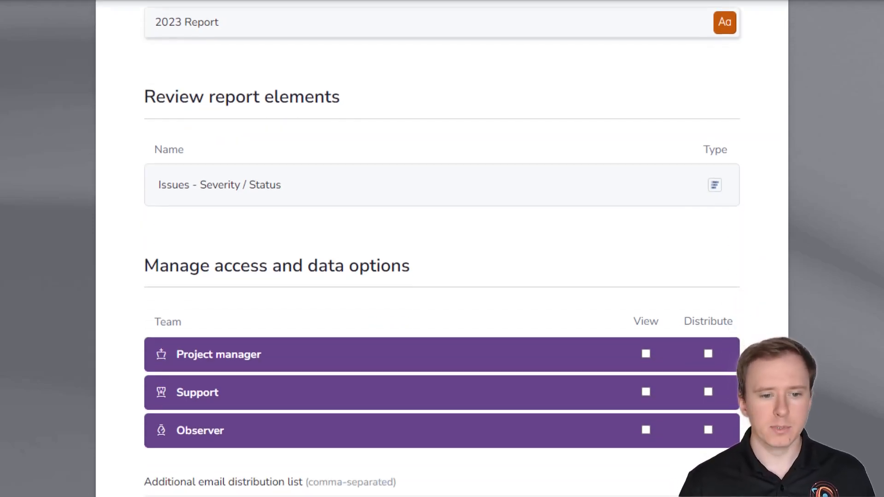
pyautogui.click(646, 354)
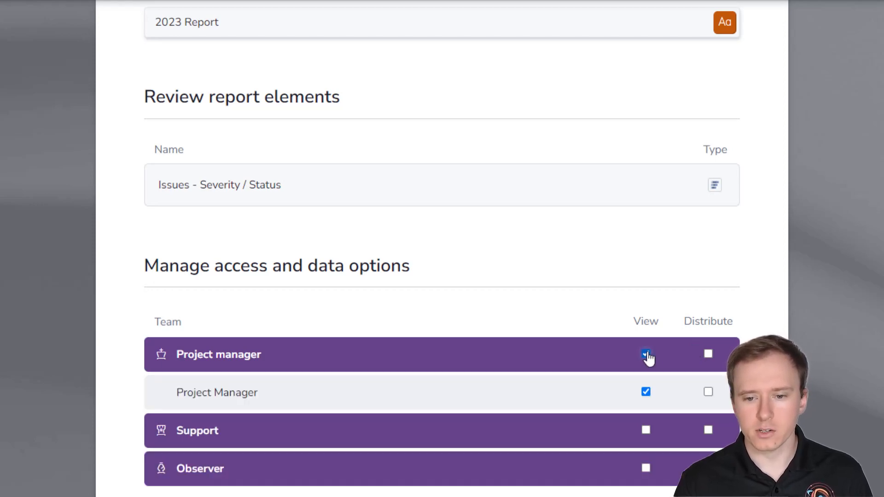
pyautogui.click(709, 354)
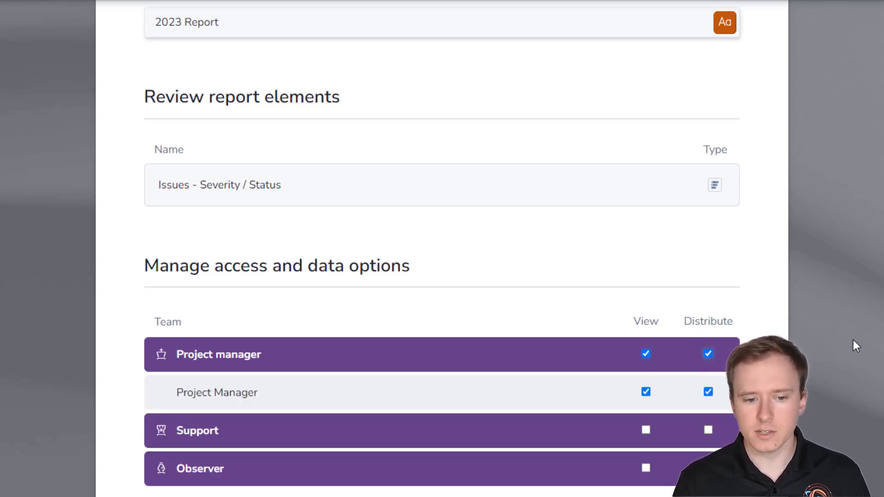
pyautogui.click(646, 468)
pyautogui.scroll(-2, 442, 249)
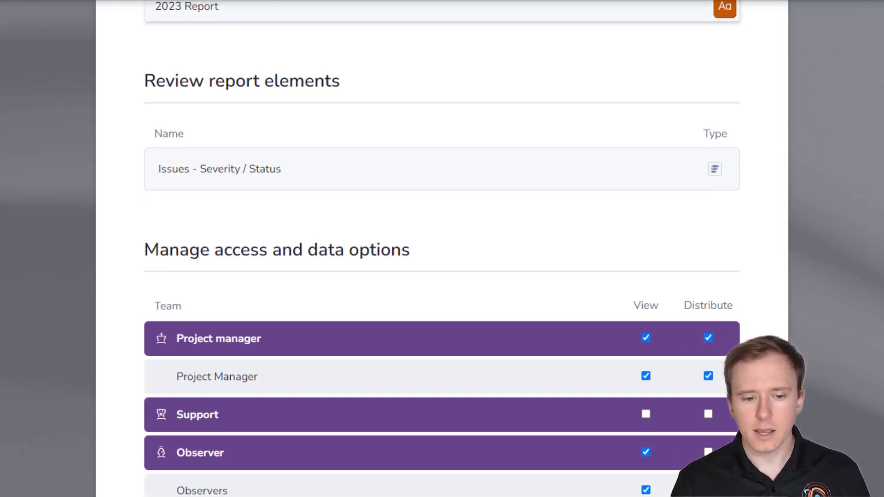
pyautogui.scroll(-2, 442, 249)
pyautogui.scroll(-3, 442, 249)
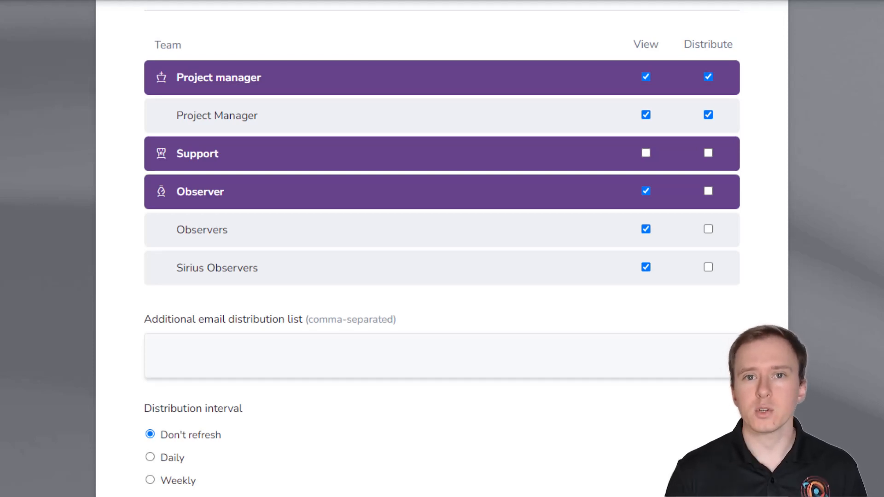
# Set the report's distribution interval to Daily, keeping the default begin date and sender details
pyautogui.scroll(-5, 442, 248)
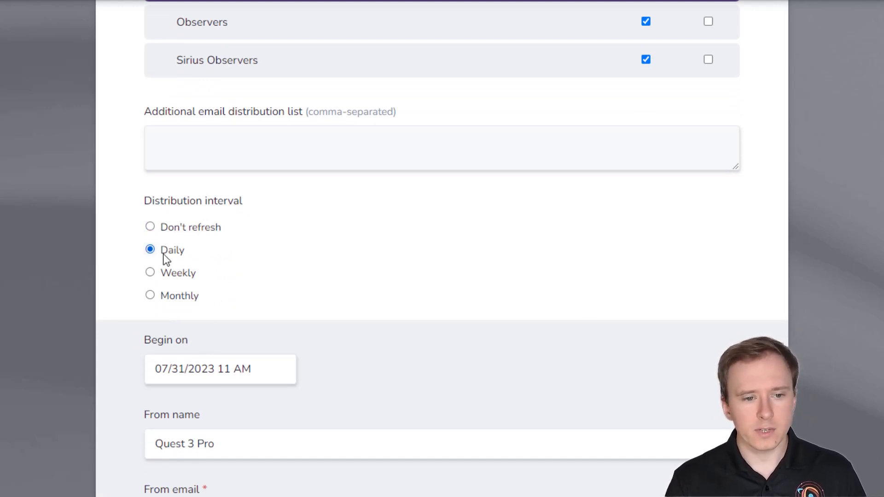
pyautogui.scroll(-2, 442, 249)
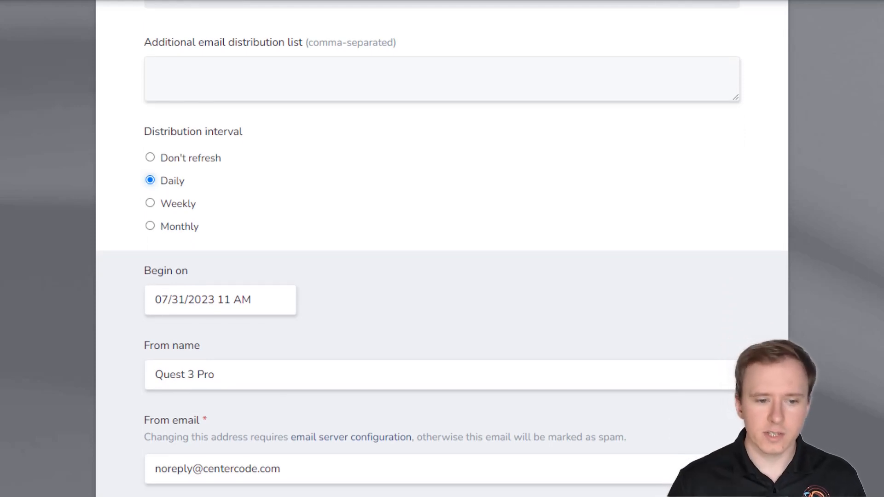
pyautogui.scroll(-2, 442, 249)
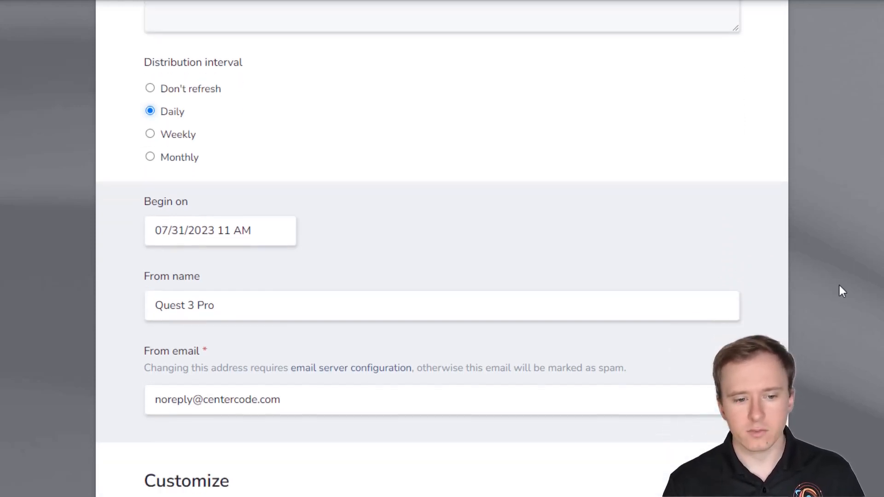
pyautogui.scroll(-4, 442, 249)
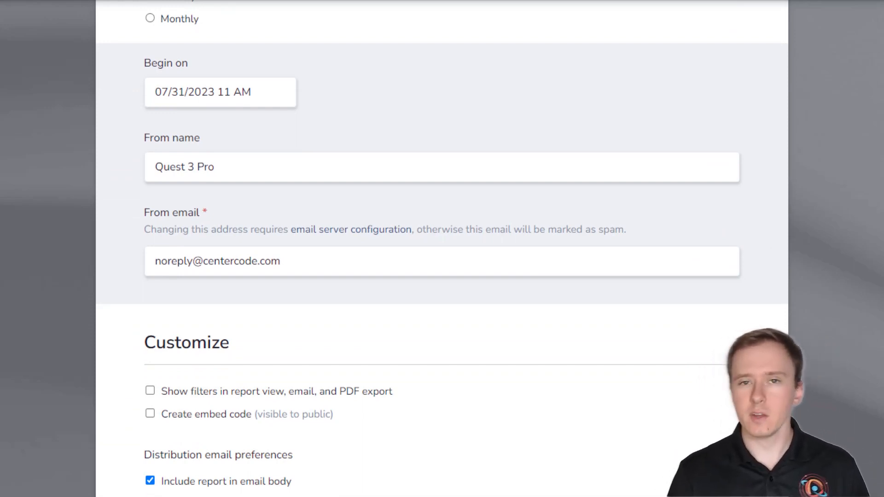
# Exclude the spreadsheet attachment from the distribution emails and submit the report
pyautogui.scroll(-3, 442, 249)
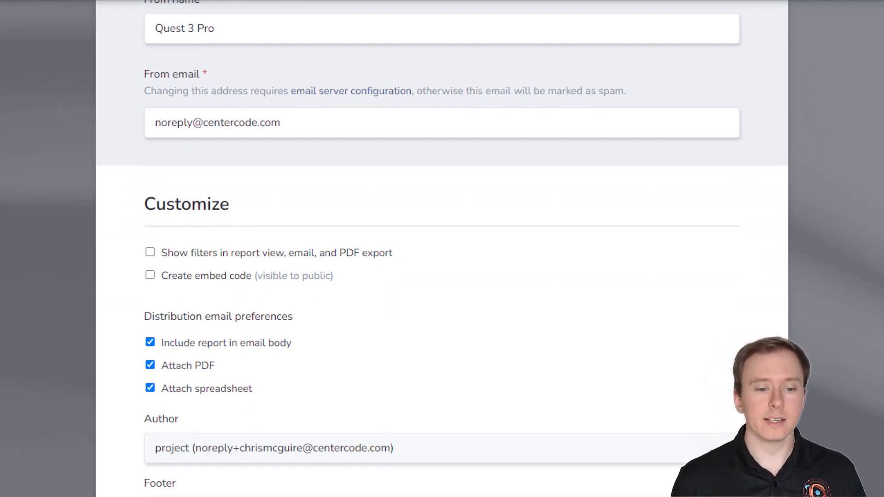
pyautogui.click(182, 390)
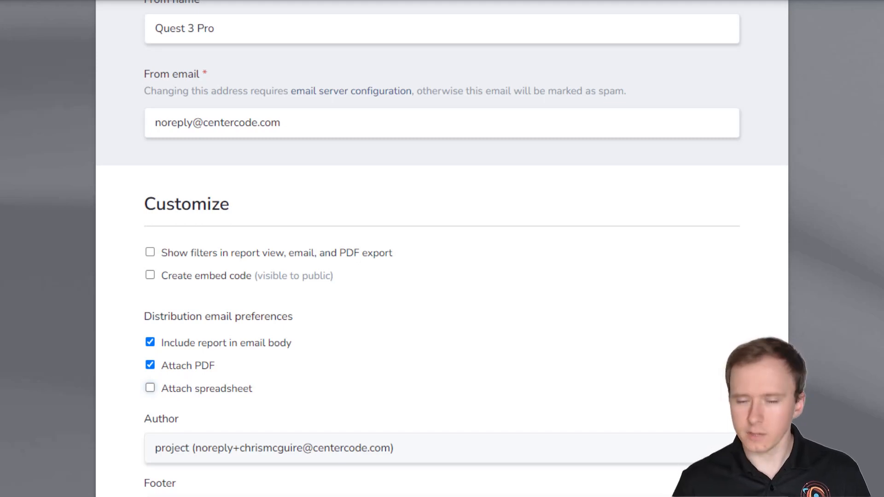
pyautogui.scroll(-1, 442, 248)
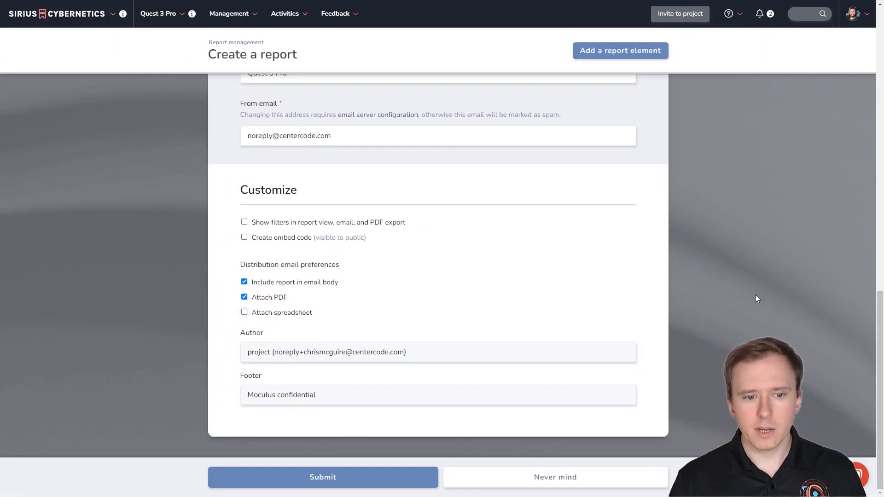
pyautogui.click(343, 478)
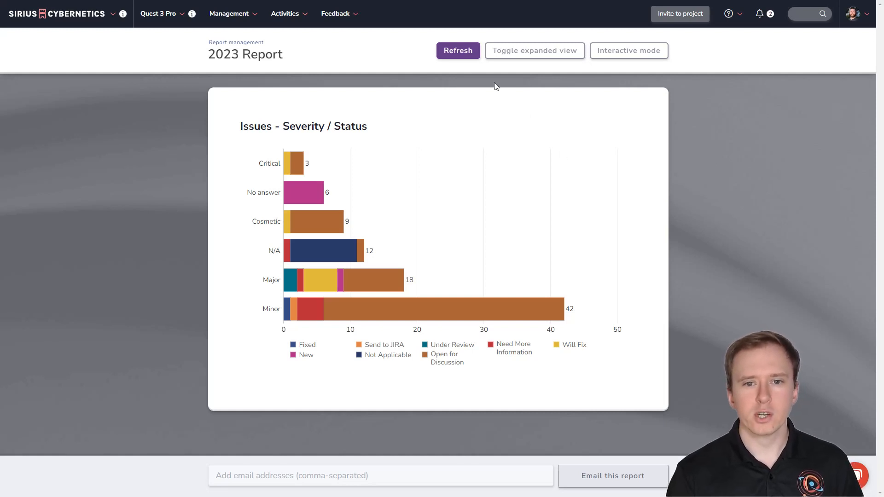
# Switch the 2023 Report to interactive mode and start building another report element
pyautogui.click(472, 57)
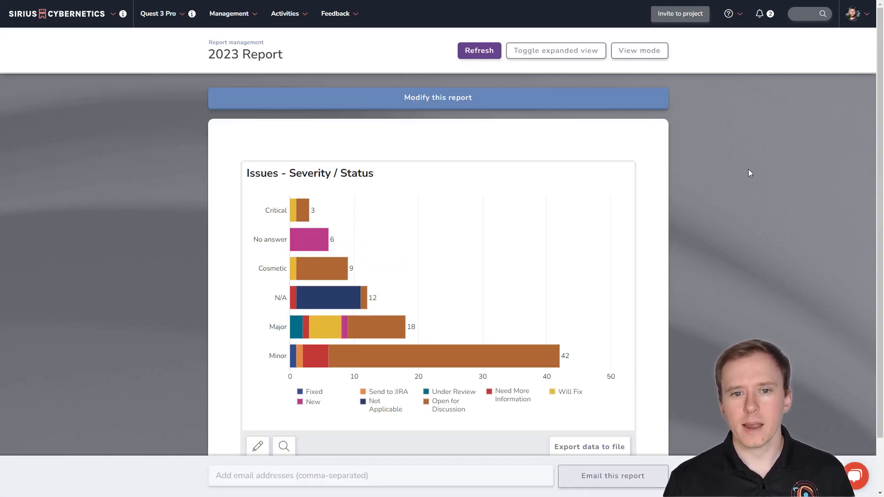
pyautogui.click(528, 104)
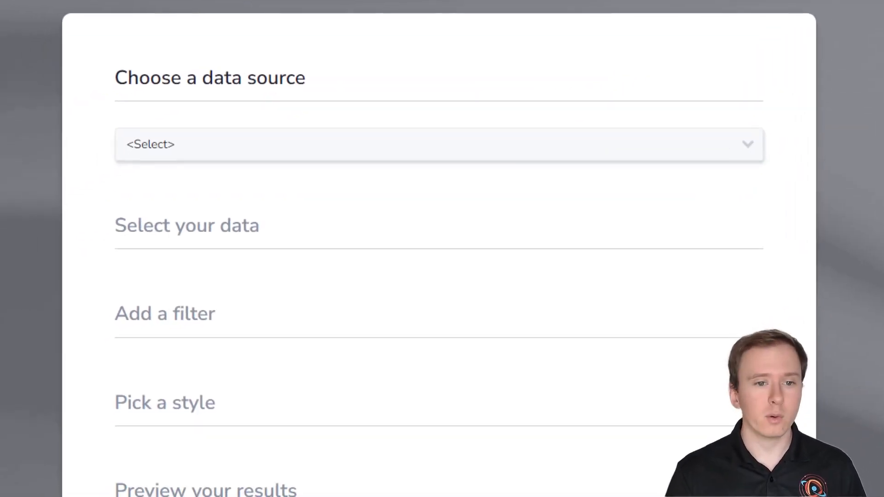
# Choose Issues as the element's data source and clone its fields from the existing view Basic Feedback View Polaris
pyautogui.click(753, 148)
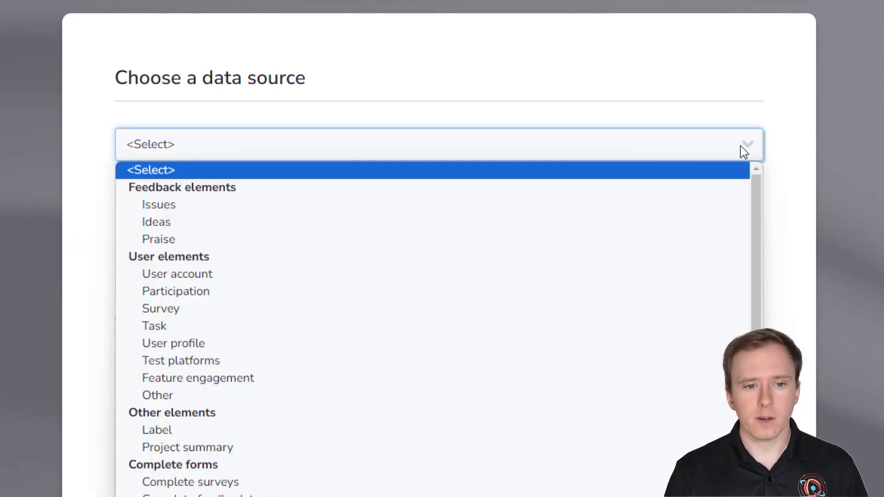
pyautogui.click(643, 204)
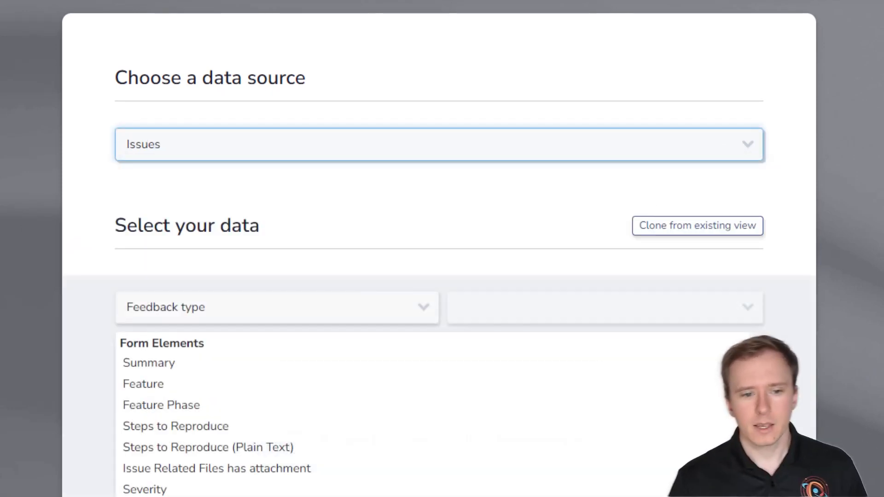
pyautogui.click(708, 232)
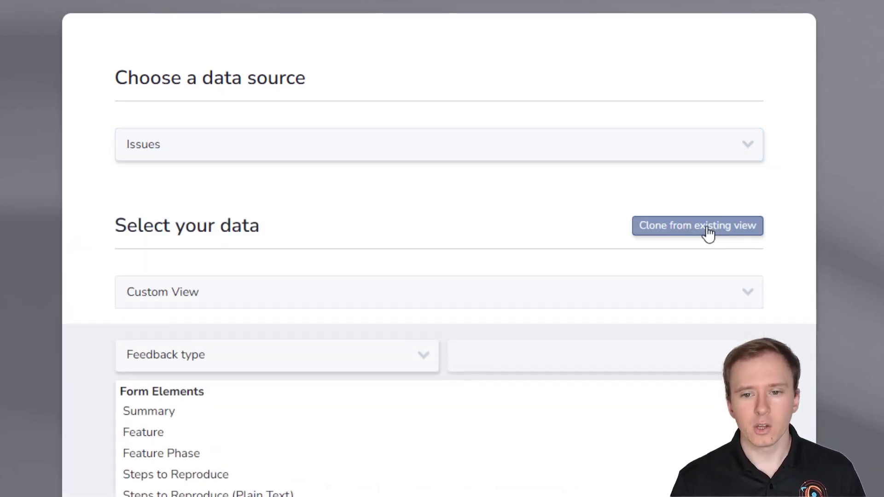
pyautogui.click(696, 293)
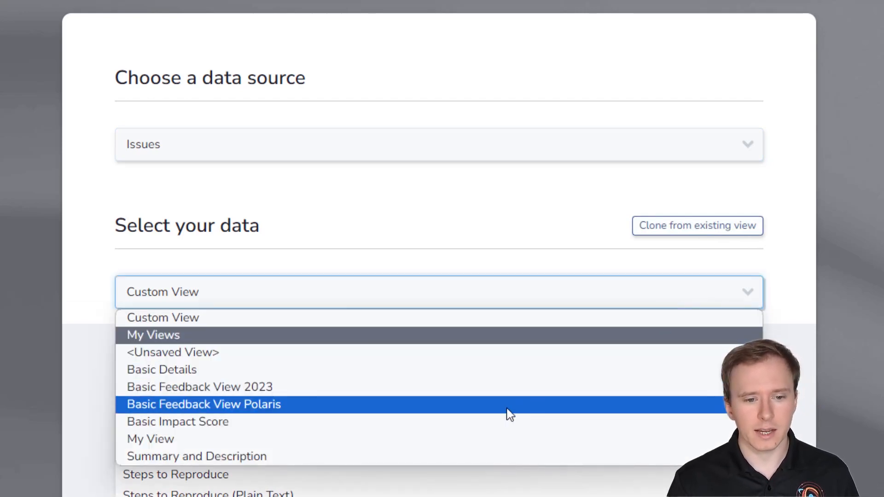
pyautogui.click(506, 408)
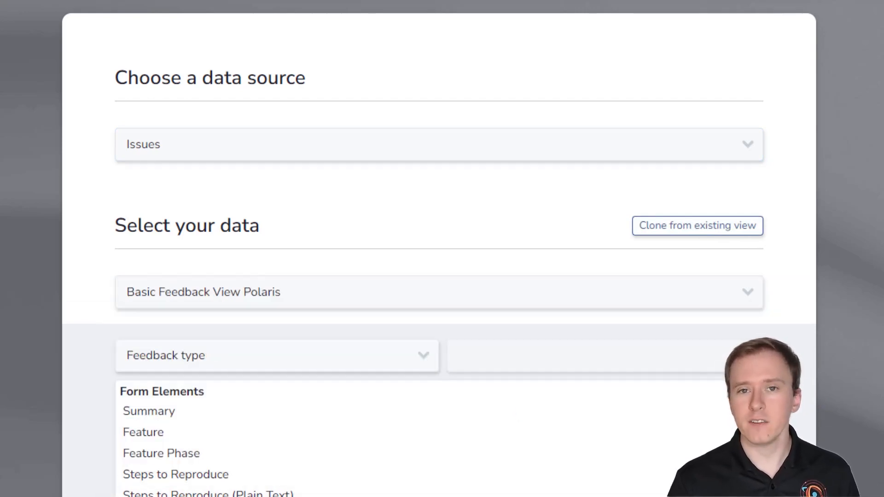
# Keep the spreadsheet list style without a filter, review the results preview, and group the results by Feature
pyautogui.scroll(-10, 439, 249)
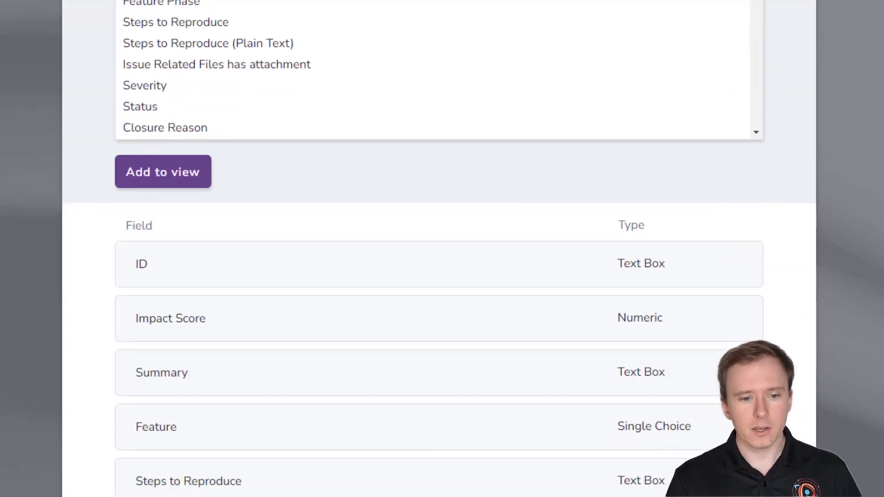
pyautogui.scroll(-15, 439, 248)
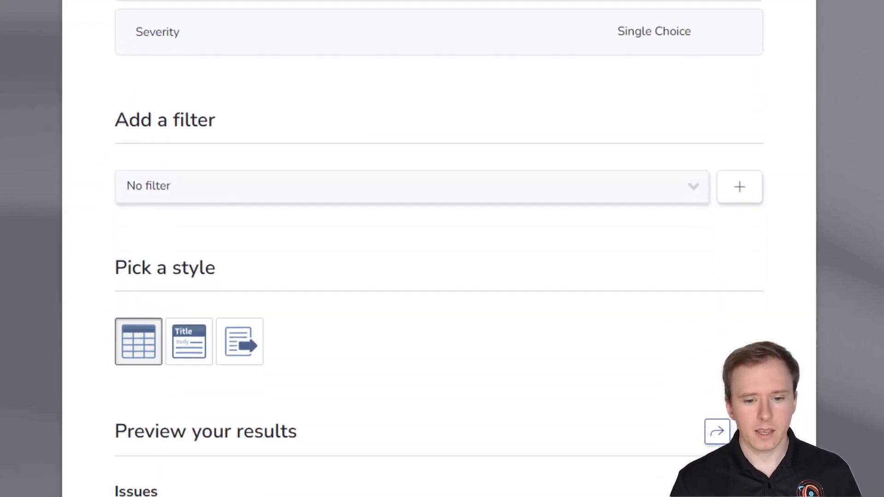
pyautogui.scroll(-2, 440, 249)
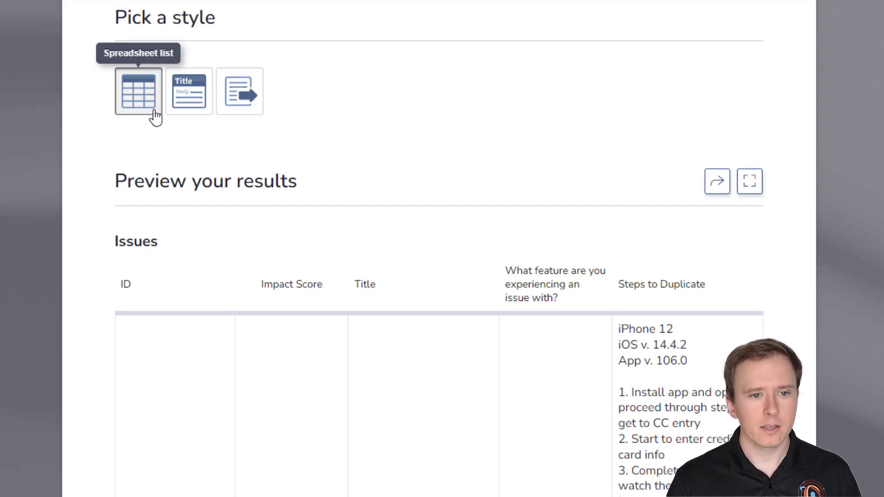
pyautogui.scroll(-10, 440, 249)
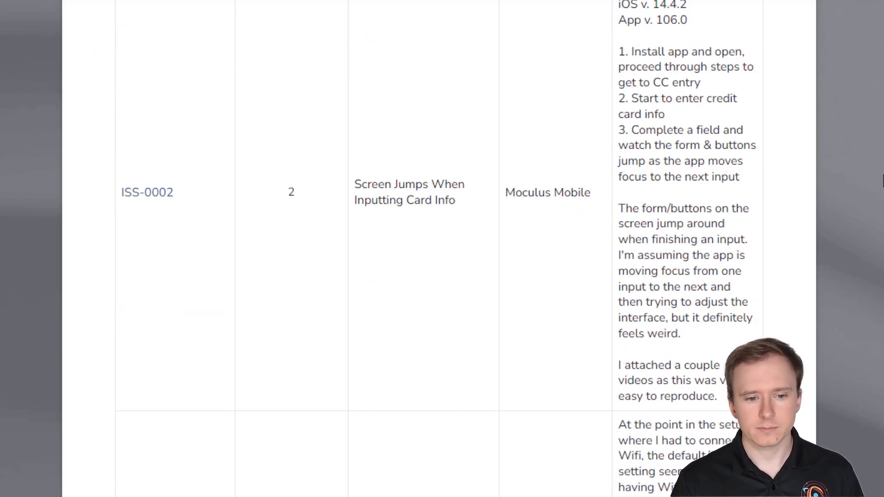
pyautogui.scroll(-15, 883, 181)
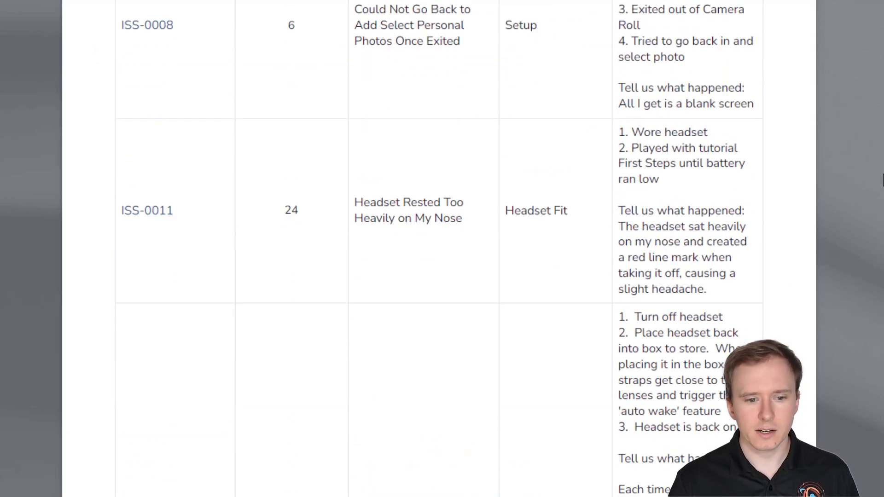
pyautogui.scroll(-10, 883, 181)
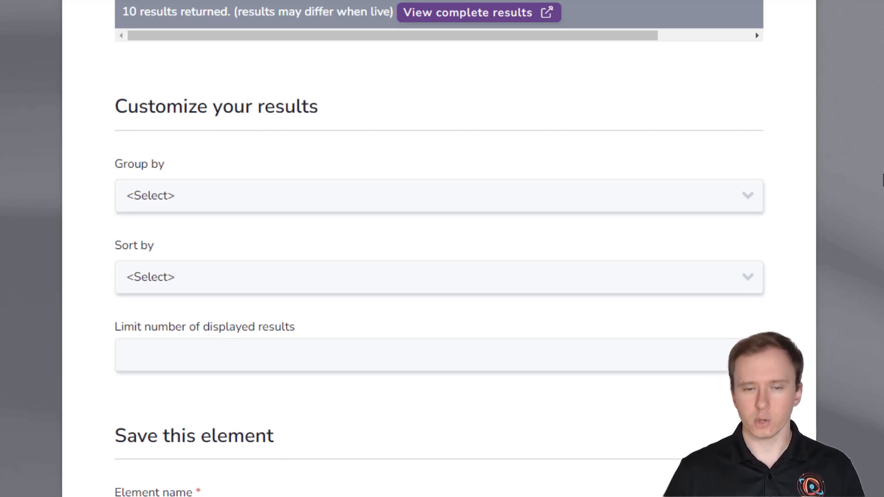
pyautogui.click(719, 194)
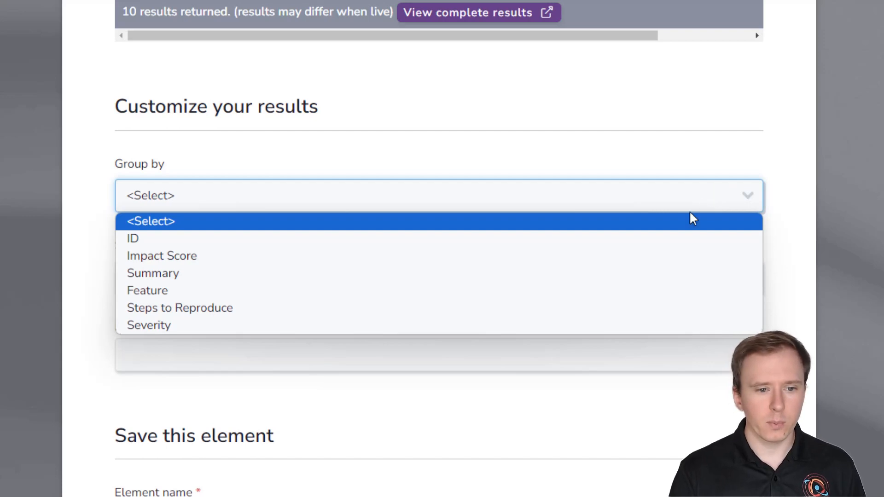
pyautogui.click(598, 288)
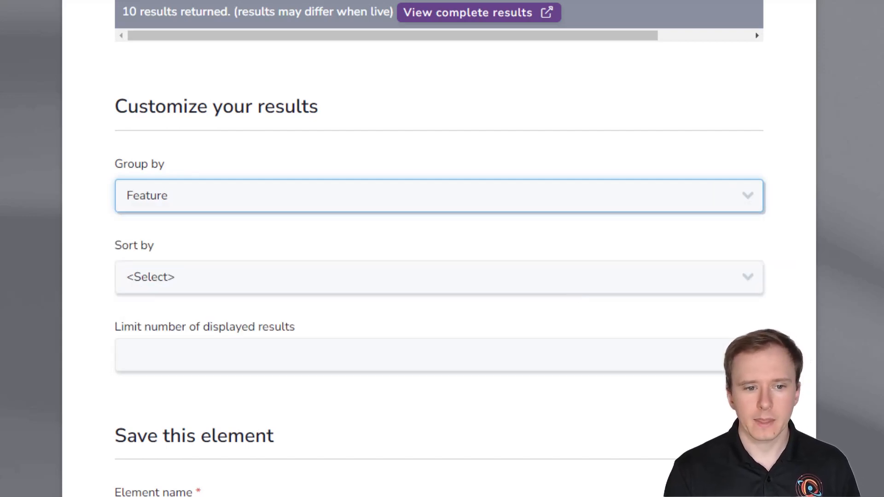
# Sort the grouped results by Impact Score in descending order
pyautogui.scroll(-3, 790, 253)
pyautogui.click(732, 125)
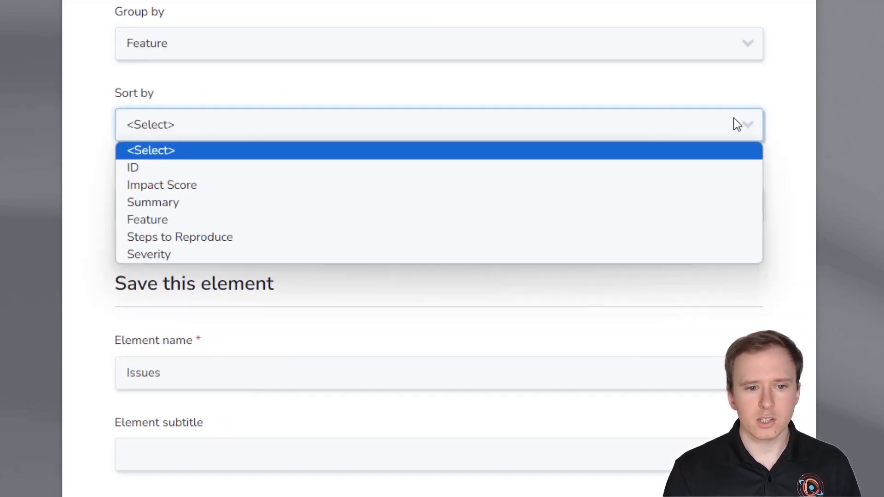
pyautogui.click(610, 188)
pyautogui.click(751, 211)
pyautogui.click(648, 264)
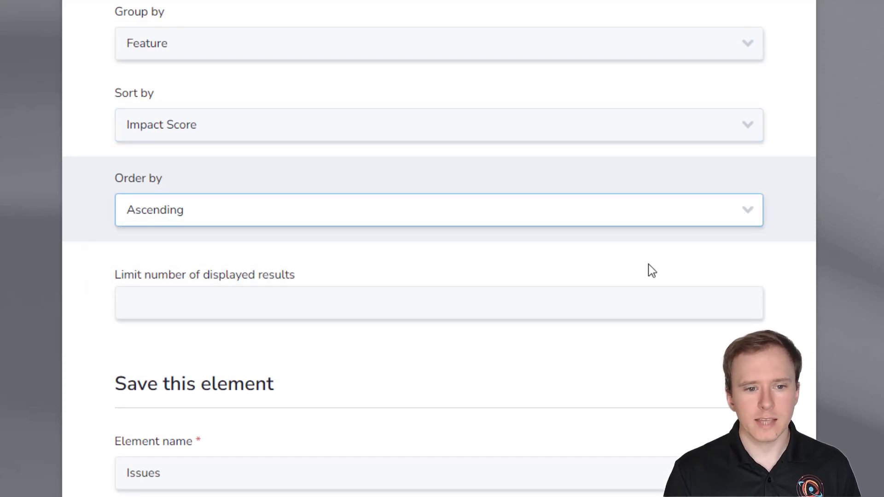
pyautogui.scroll(-3, 831, 187)
pyautogui.scroll(4, 747, 219)
pyautogui.click(747, 235)
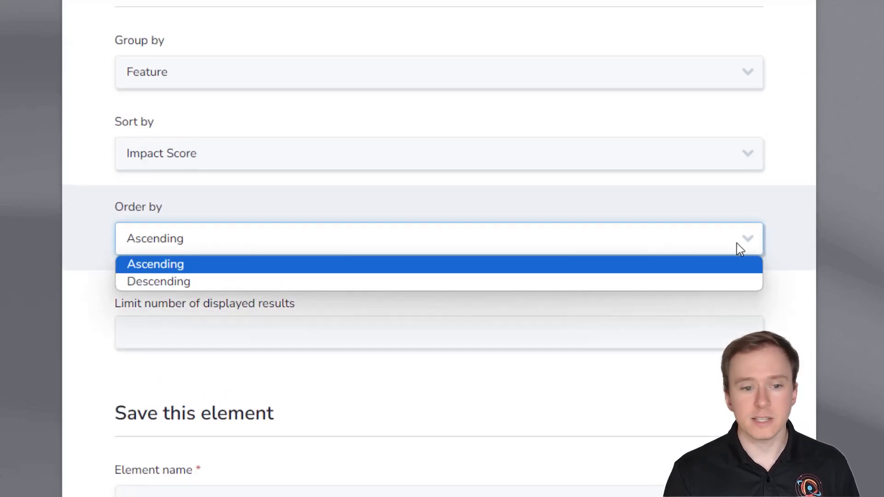
pyautogui.click(658, 289)
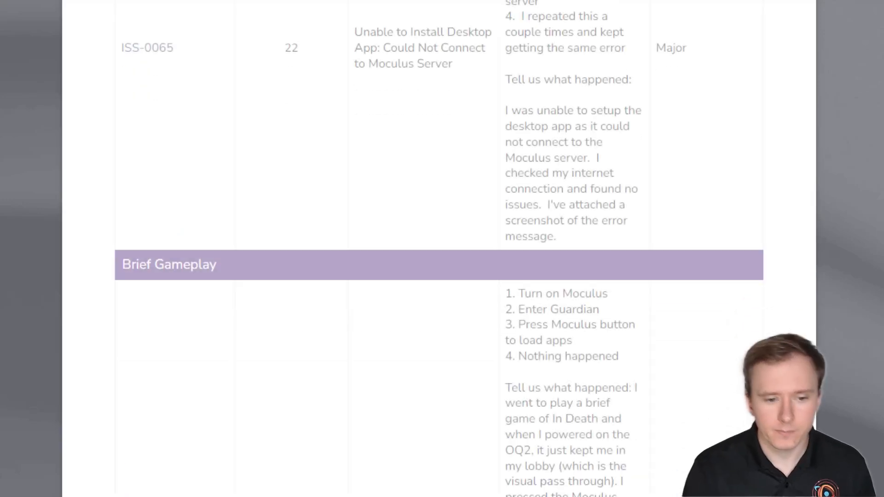
# Look over the grouped issues preview and save the Issues element to the 2023 Report
pyautogui.scroll(-4, 439, 249)
pyautogui.scroll(13, 440, 248)
pyautogui.scroll(-10, 439, 249)
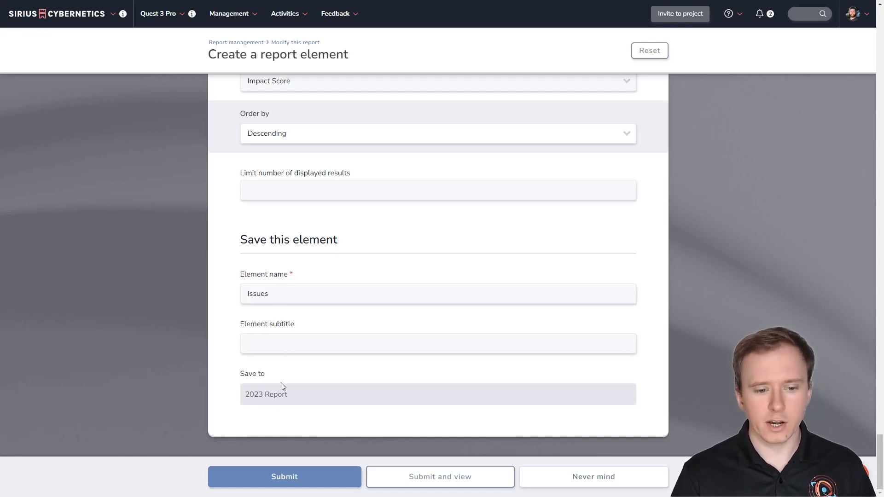
pyautogui.click(282, 477)
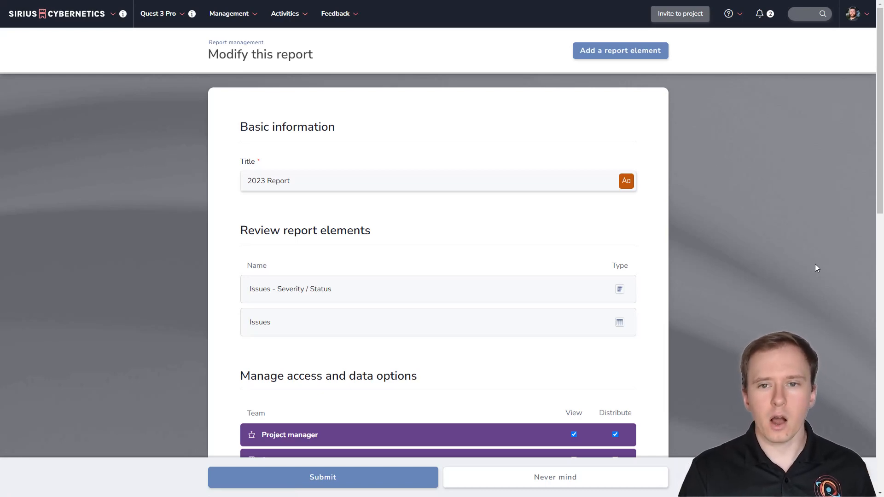
# Move the Issues element above Issues - Severity / Status and submit the modified report
pyautogui.moveTo(245, 323); pyautogui.dragTo(260, 282)
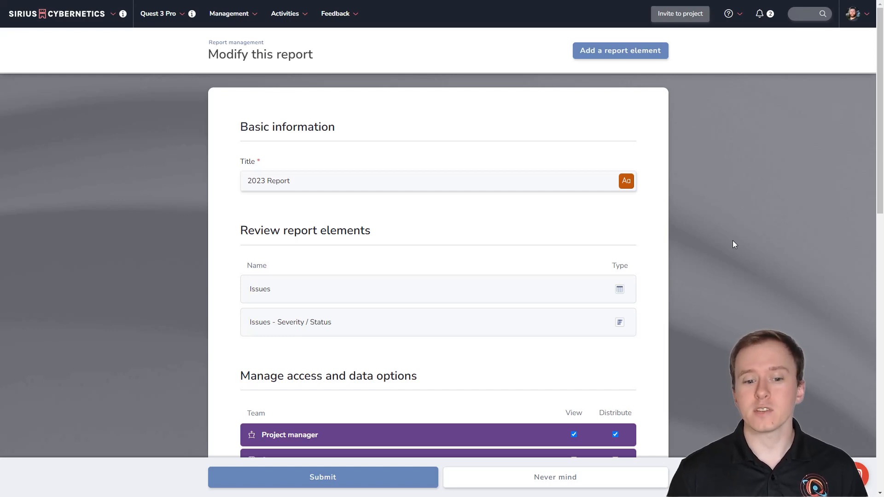
pyautogui.scroll(-4, 709, 232)
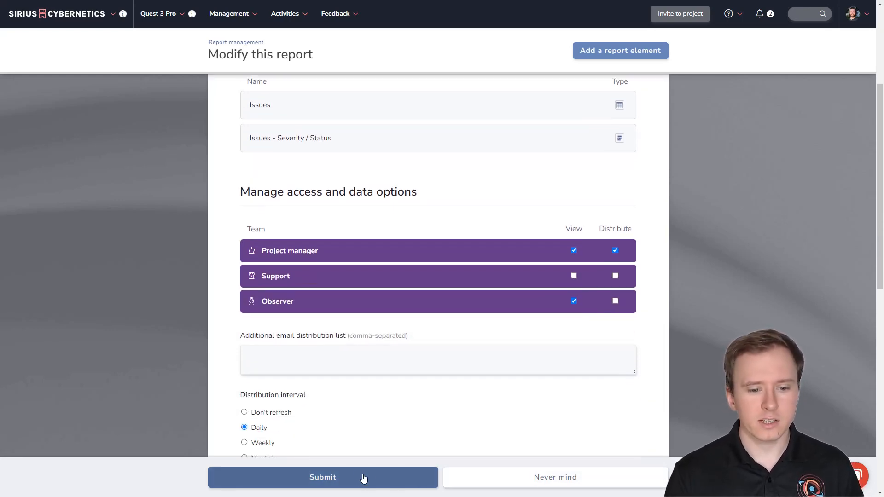
pyautogui.click(363, 479)
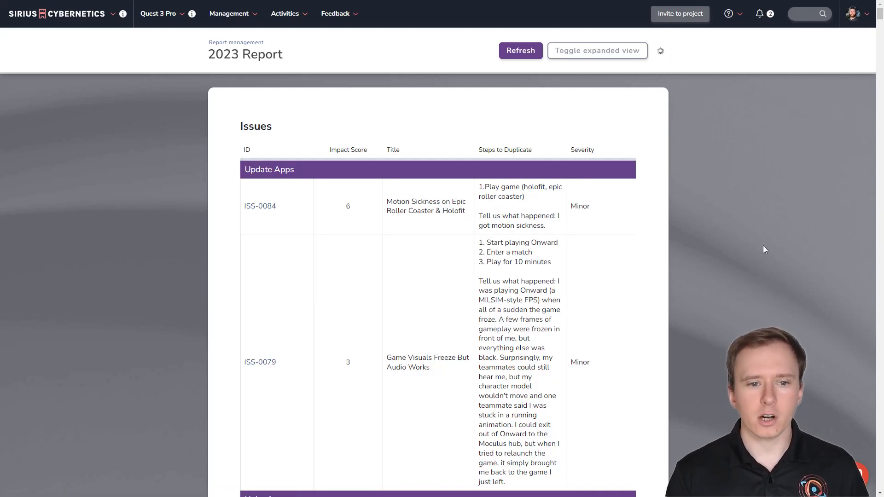
# Read through the issues grouped by feature in the 2023 Report and return to the report management overview
pyautogui.scroll(-8, 763, 246)
pyautogui.scroll(-20, 763, 249)
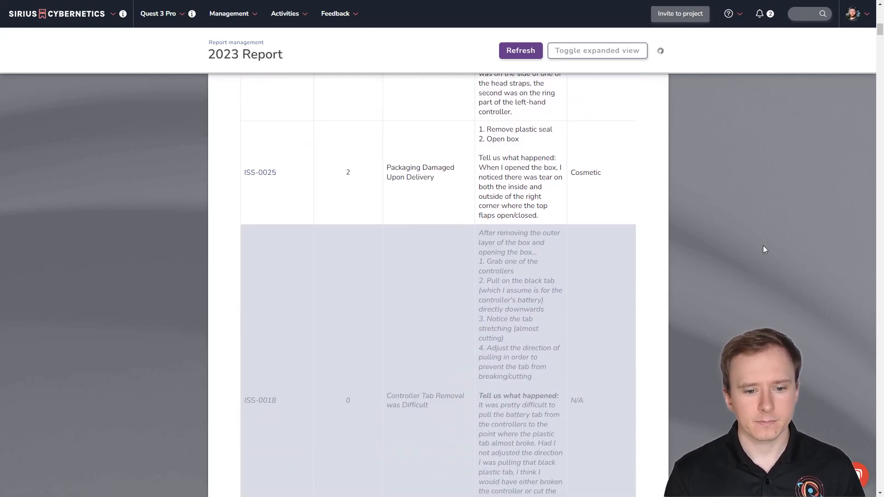
pyautogui.scroll(-20, 763, 247)
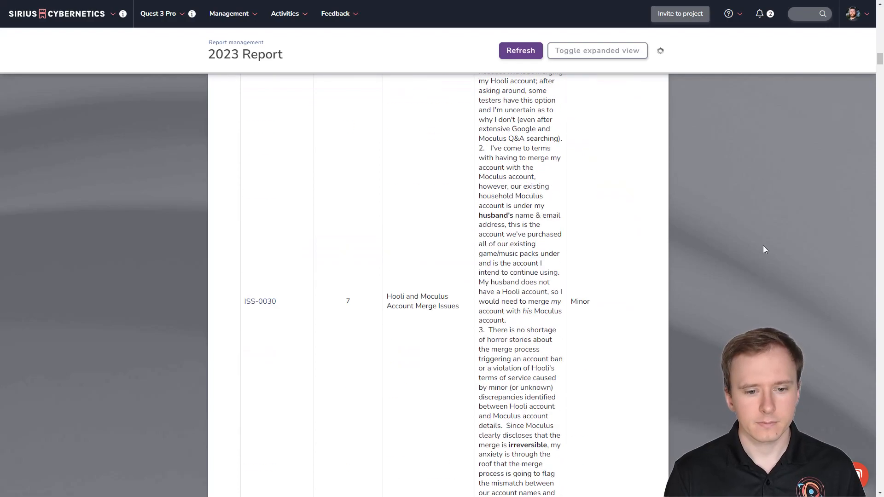
pyautogui.scroll(-20, 764, 249)
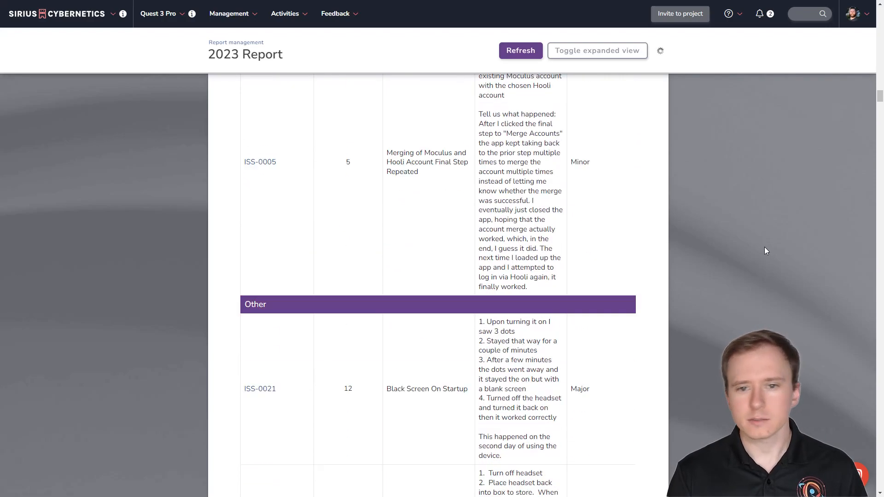
pyautogui.scroll(-20, 765, 252)
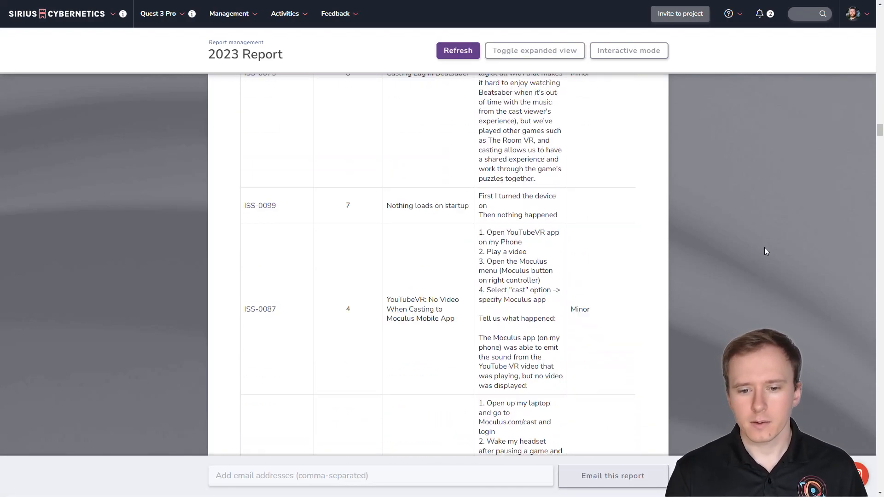
pyautogui.scroll(-8, 767, 252)
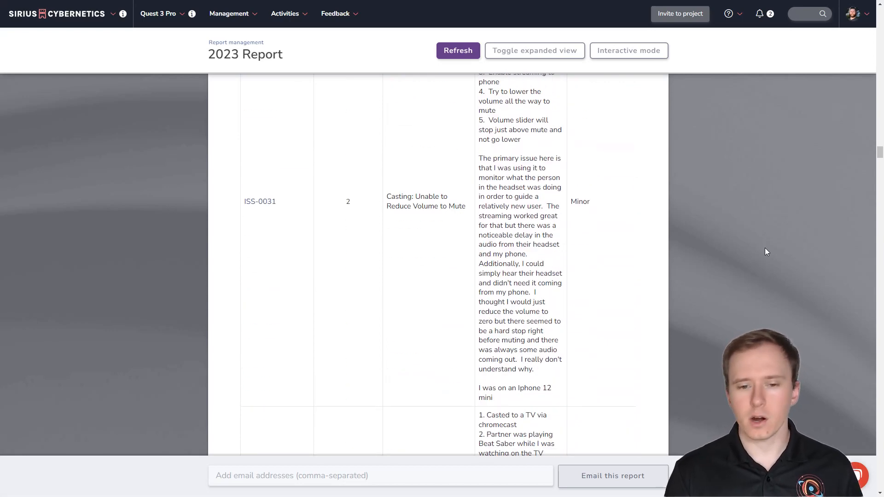
pyautogui.scroll(-6, 765, 251)
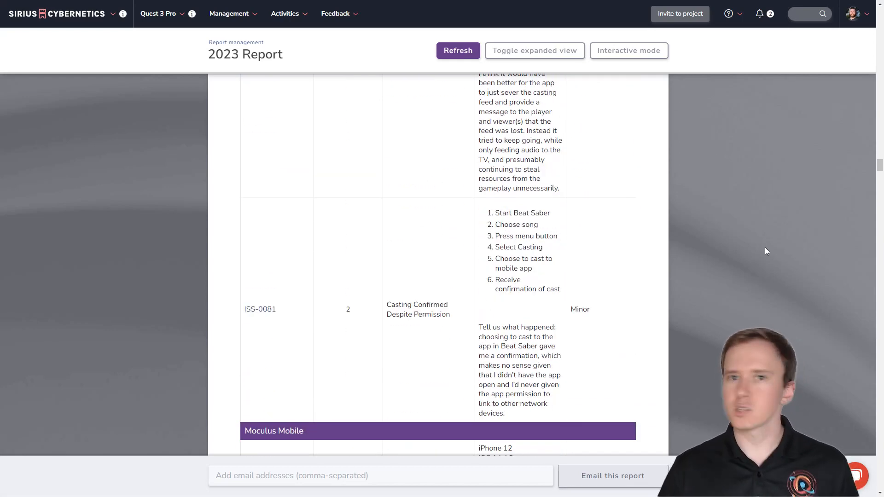
pyautogui.scroll(-2, 758, 248)
pyautogui.scroll(-10, 756, 248)
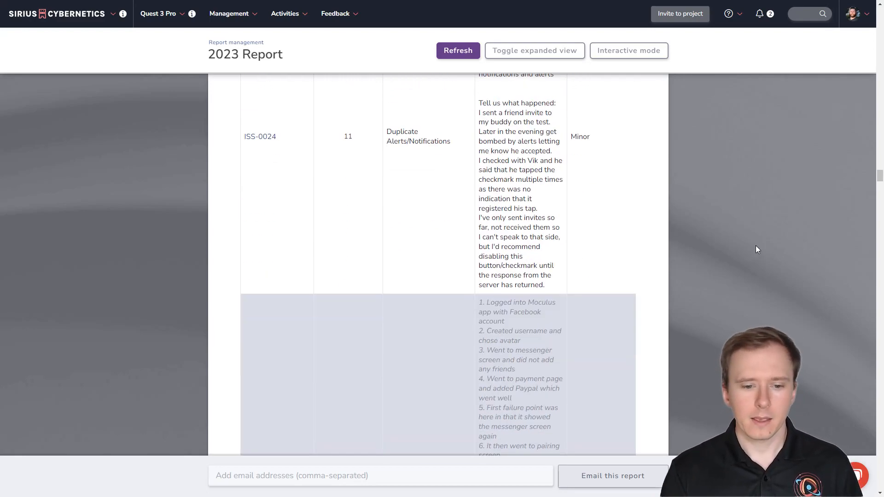
pyautogui.scroll(-10, 756, 245)
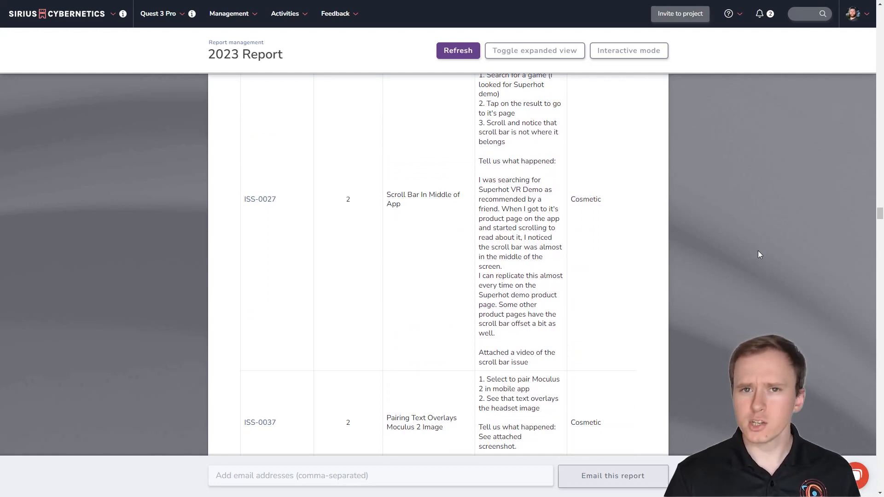
pyautogui.click(229, 43)
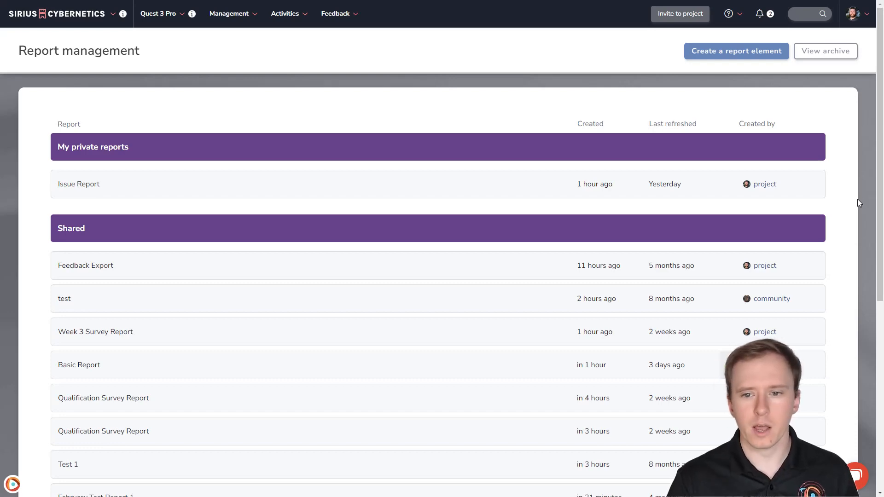
# Open the project's survey list and start creating a report from the Qualification Survey
pyautogui.moveTo(147, 190)
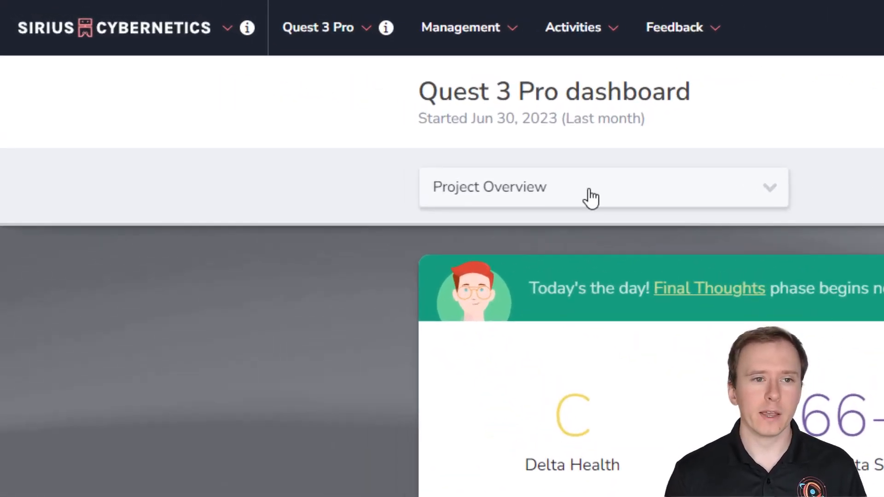
pyautogui.click(458, 44)
pyautogui.moveTo(473, 256)
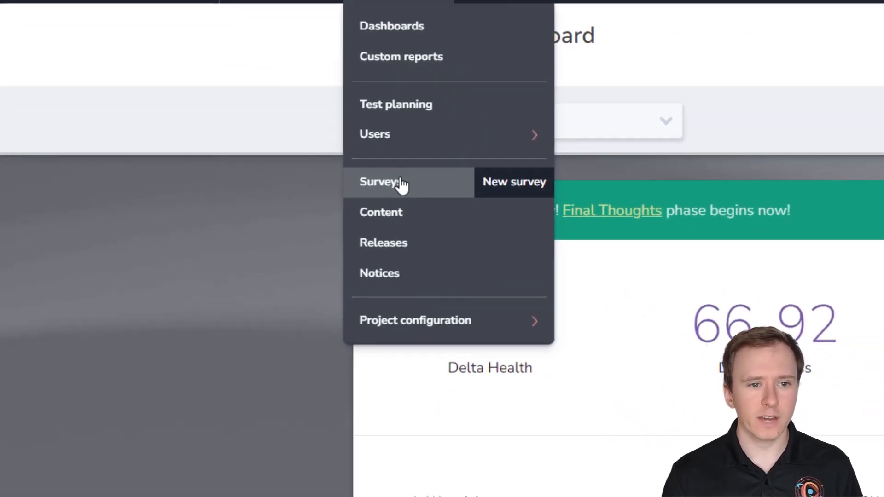
pyautogui.click(399, 182)
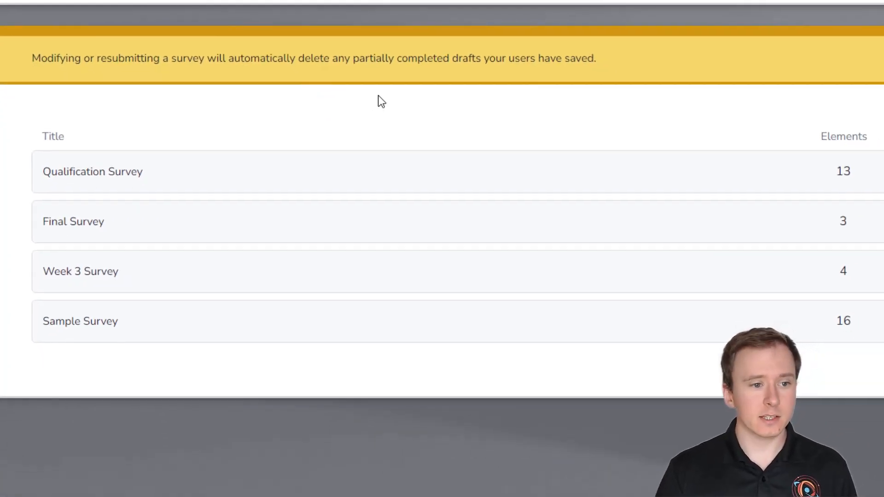
pyautogui.moveTo(135, 172)
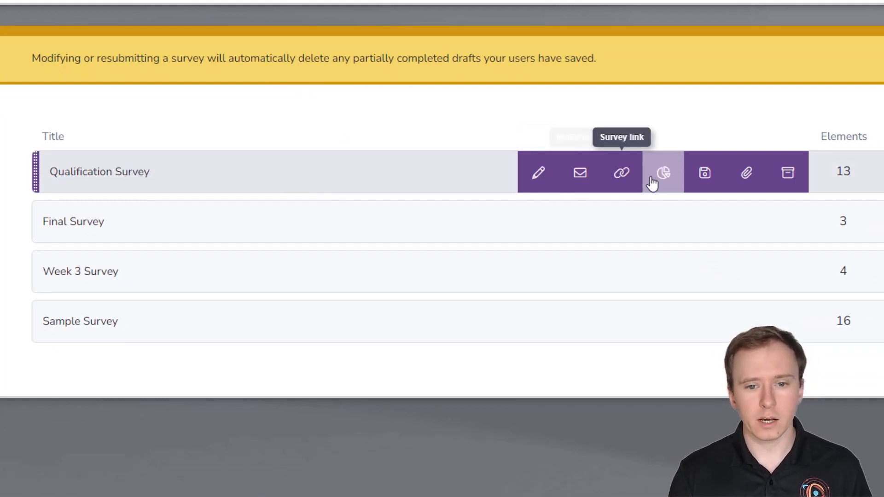
pyautogui.click(674, 178)
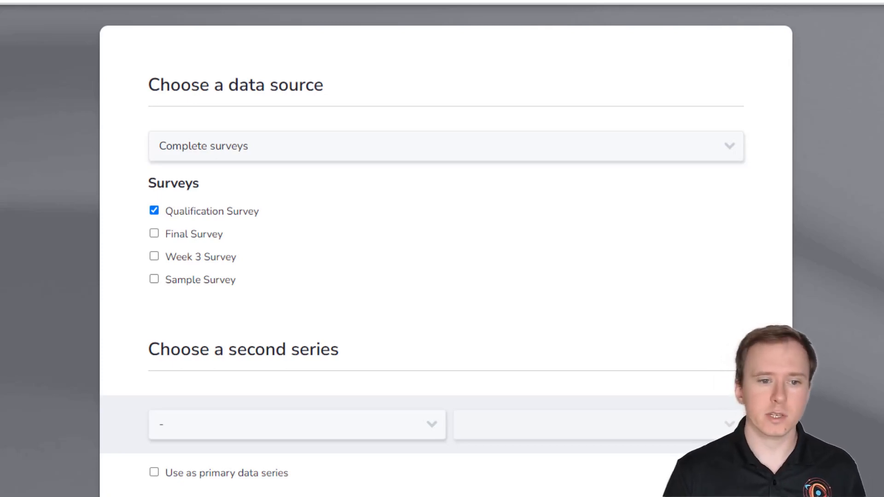
# Keep all Qualification Survey questions included, switch the filter to Custom filter, and view the available data sets without choosing one
pyautogui.scroll(-2, 446, 257)
pyautogui.scroll(-2, 446, 249)
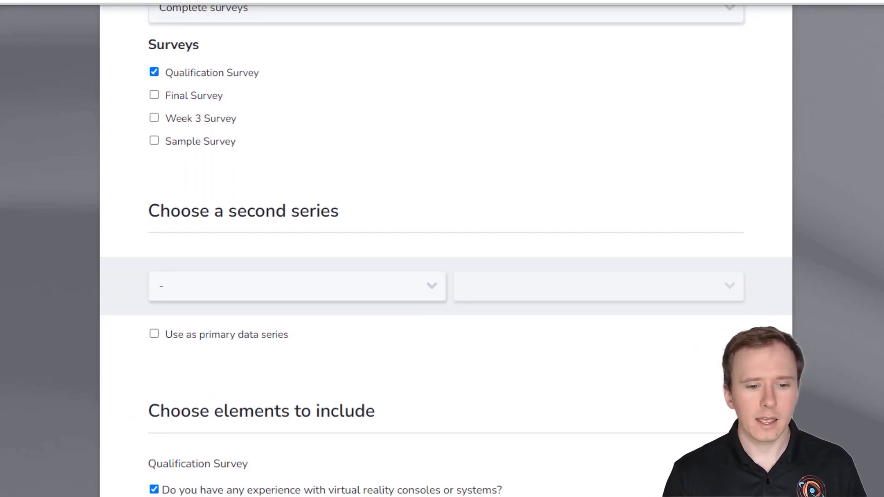
pyautogui.scroll(-6, 446, 248)
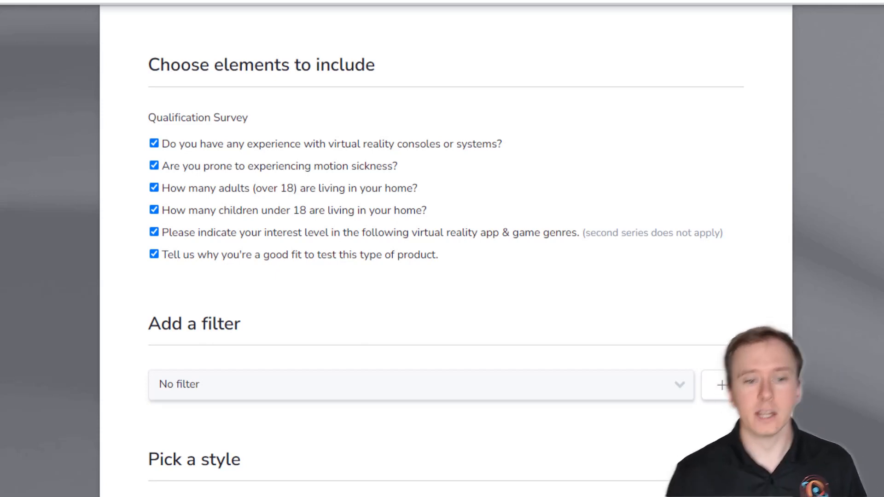
pyautogui.scroll(-2, 446, 276)
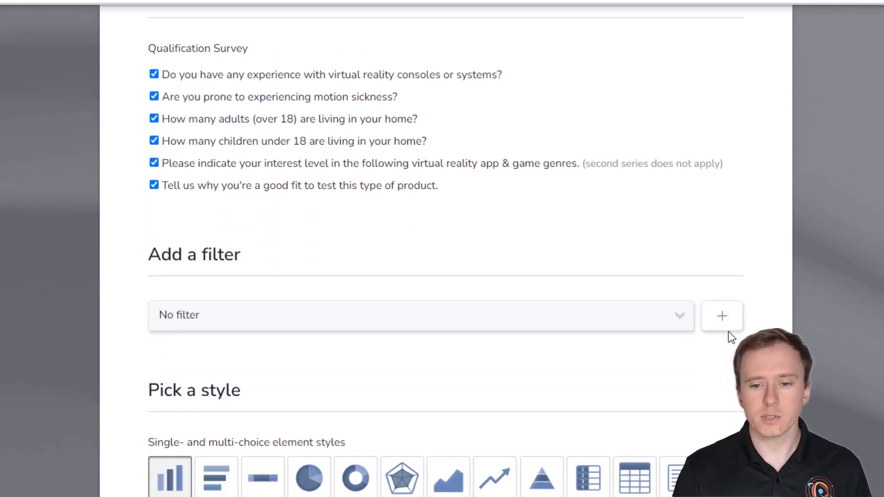
pyautogui.click(630, 321)
pyautogui.click(620, 352)
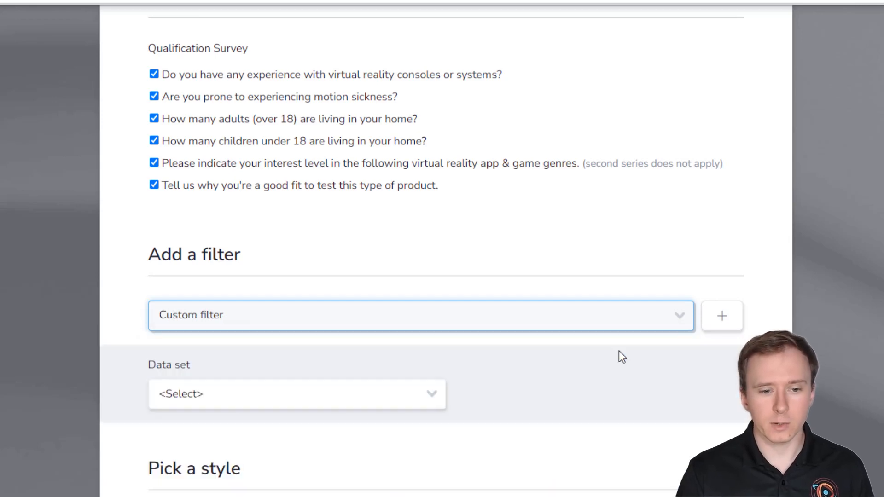
pyautogui.click(432, 399)
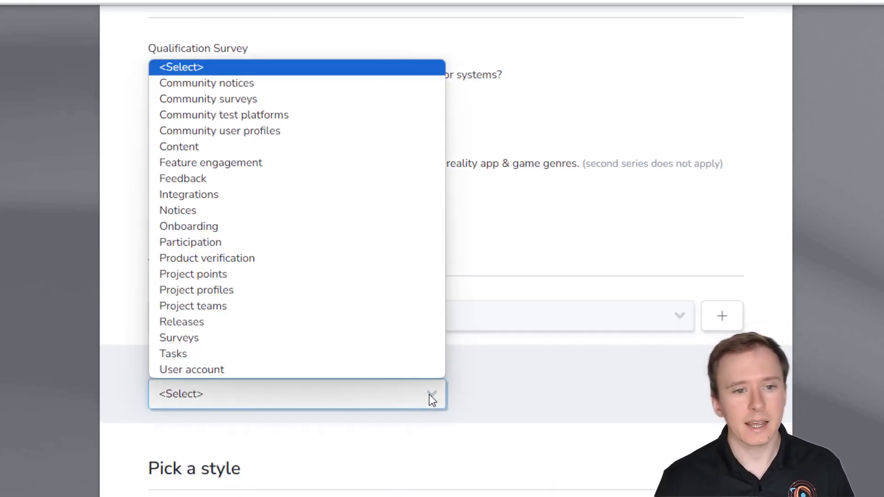
pyautogui.press('Escape')
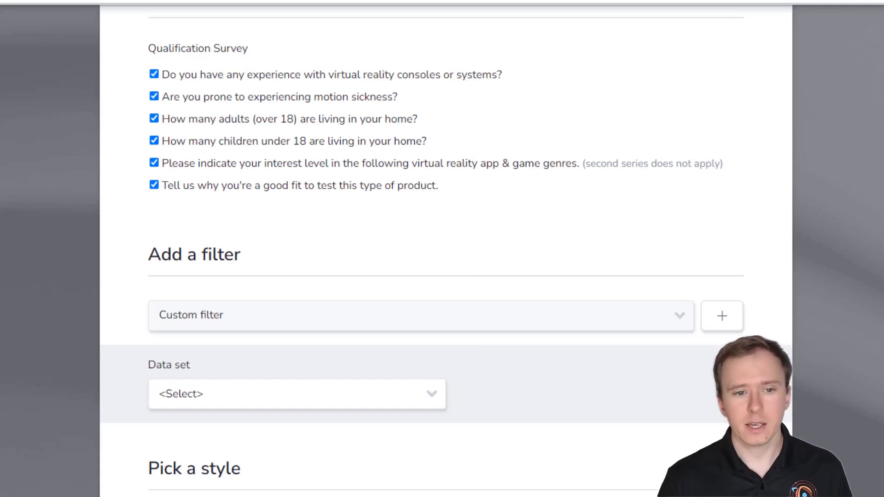
# Keep the default element styles and enable Order by rank, Reverse result order and Show data count for the results
pyautogui.scroll(-6, 442, 258)
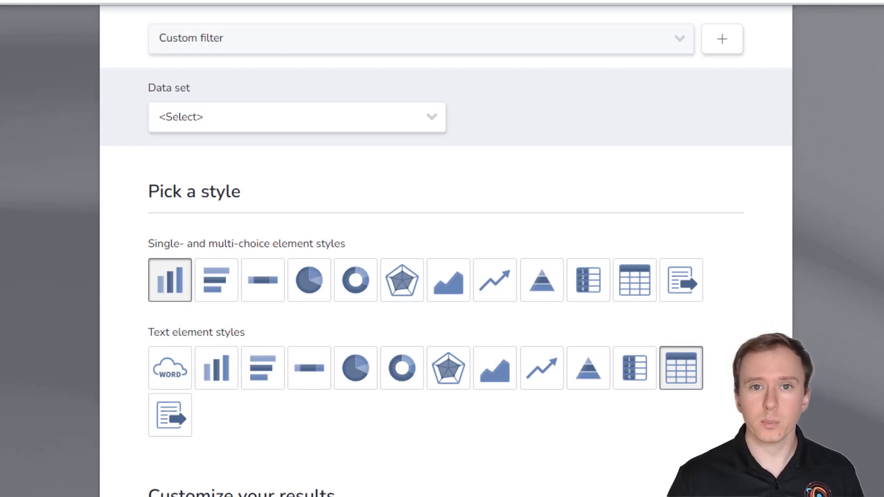
pyautogui.scroll(-6, 446, 248)
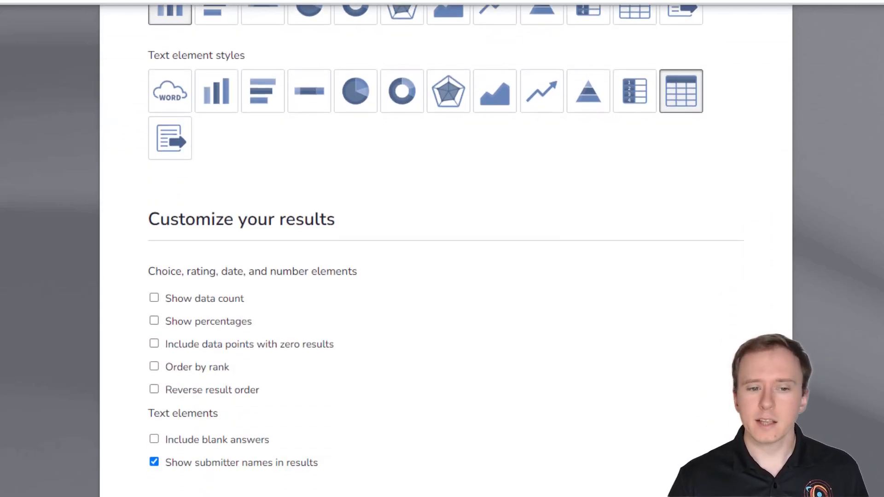
pyautogui.click(193, 369)
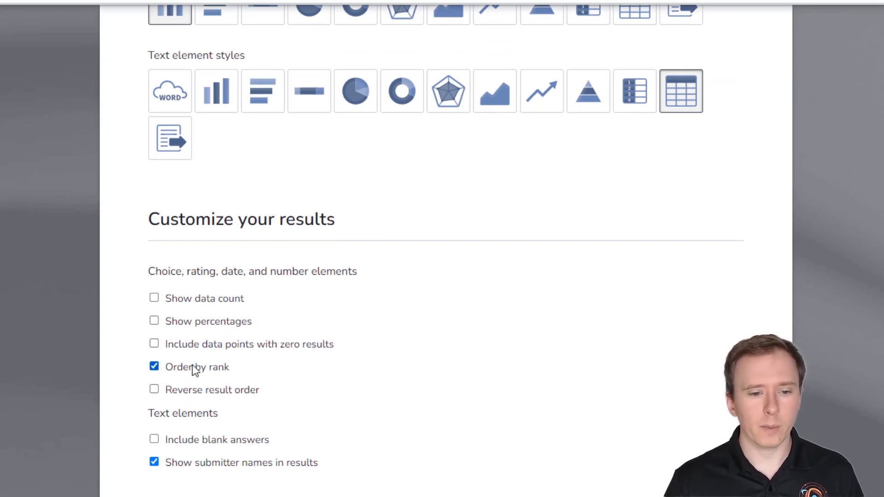
pyautogui.click(200, 391)
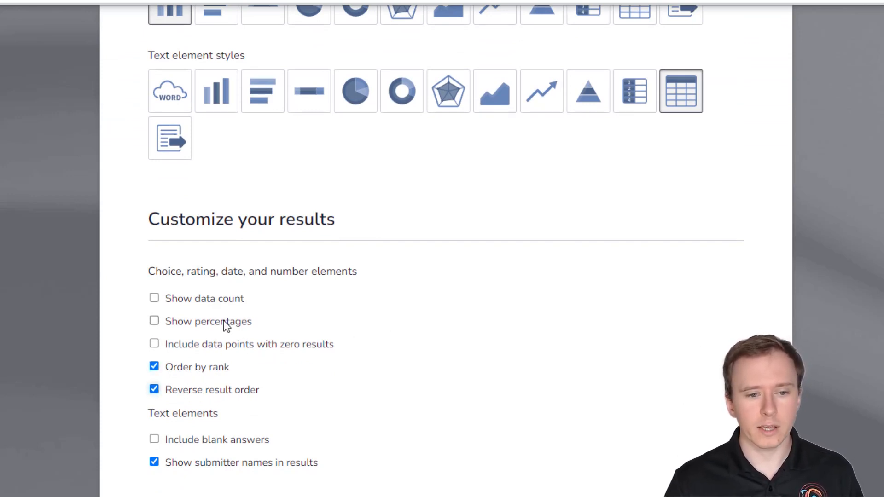
pyautogui.click(222, 301)
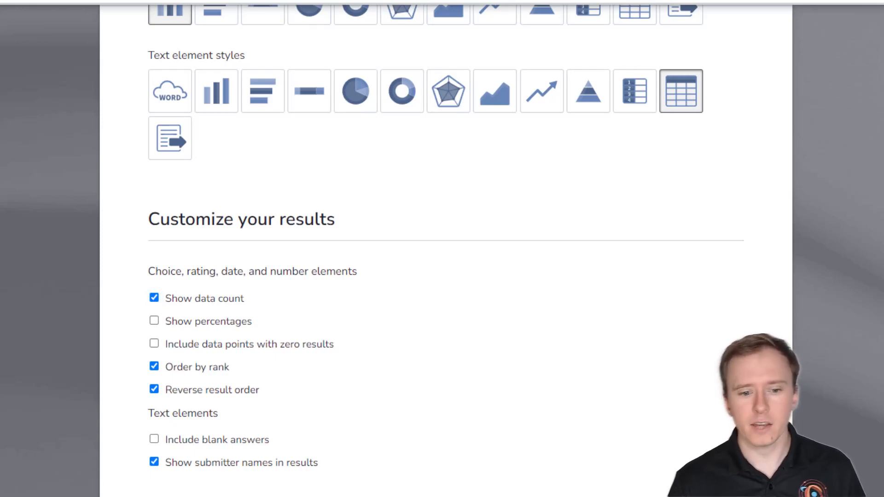
# Check the existing reports offered as save destinations and keep New report as the destination
pyautogui.scroll(-3, 446, 251)
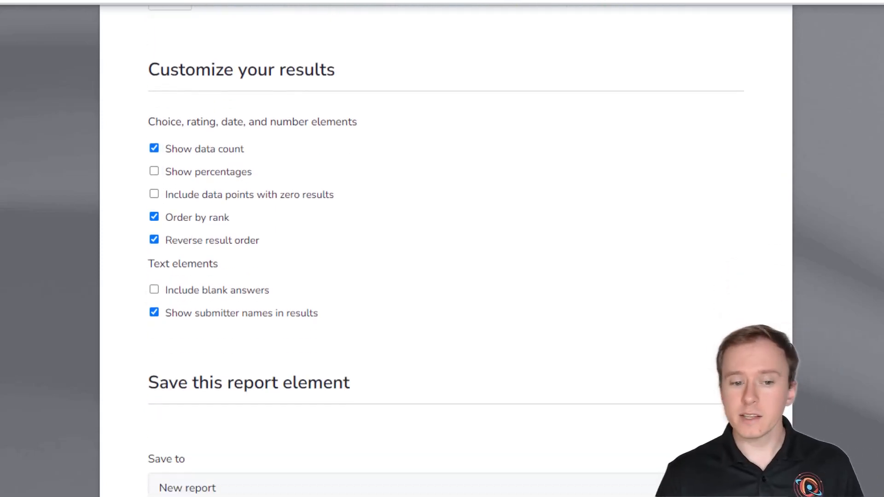
pyautogui.click(415, 488)
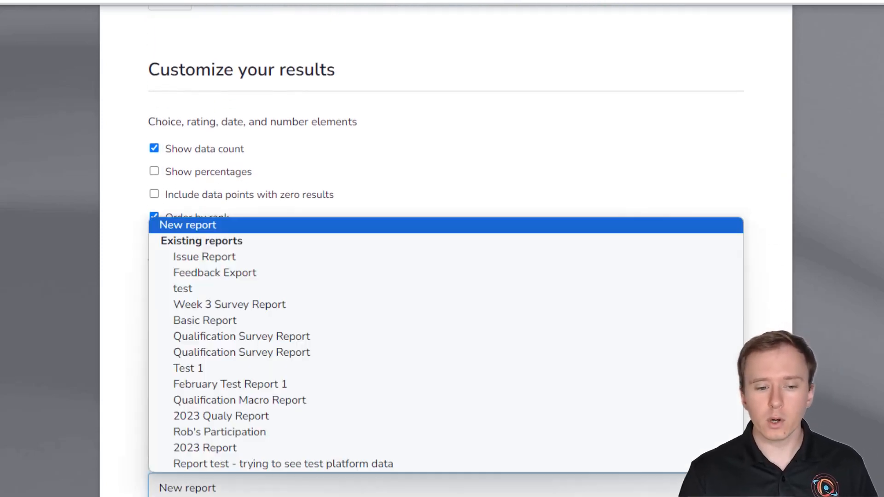
pyautogui.press('Escape')
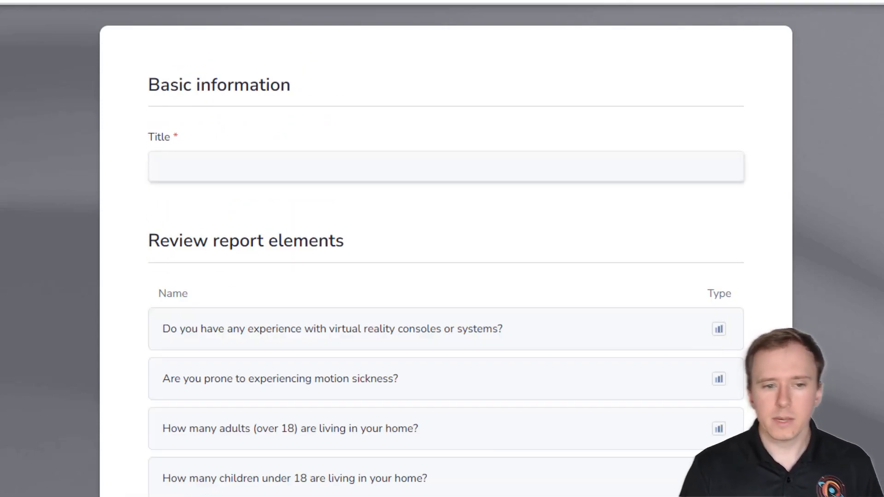
# Title the new survey report "Qualy Macro Report 2023"
pyautogui.click(450, 167)
pyautogui.write('QUaly M')
pyautogui.press('BackSpace')
pyautogui.press('BackSpace')
pyautogui.press('BackSpace')
pyautogui.press('BackSpace')
pyautogui.press('BackSpace')
pyautogui.press('BackSpace')
pyautogui.write('ua')
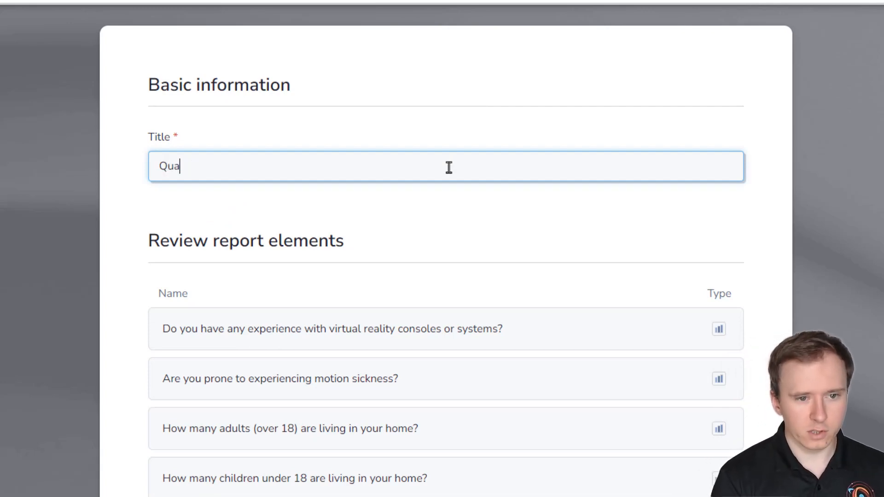
pyautogui.write('ly Macro Report 2023')
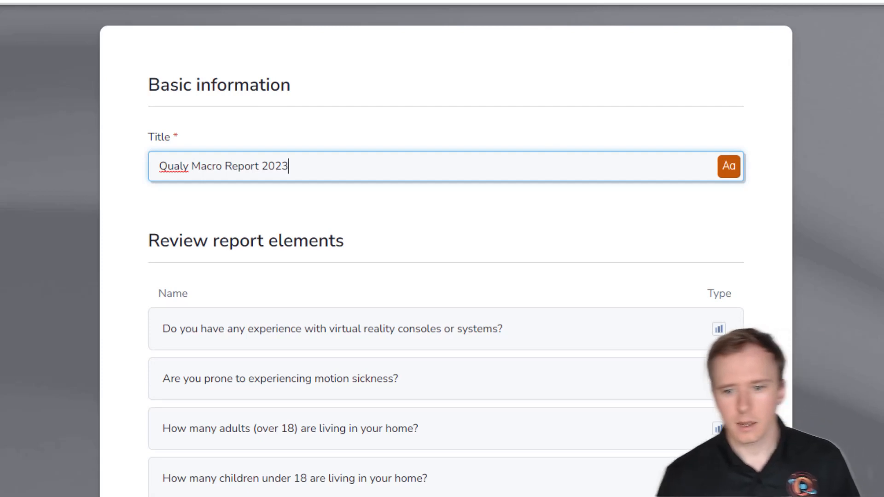
# Try moving the virtual reality genre interest question to the start of the report elements, and return it to its original place
pyautogui.scroll(-5, 449, 167)
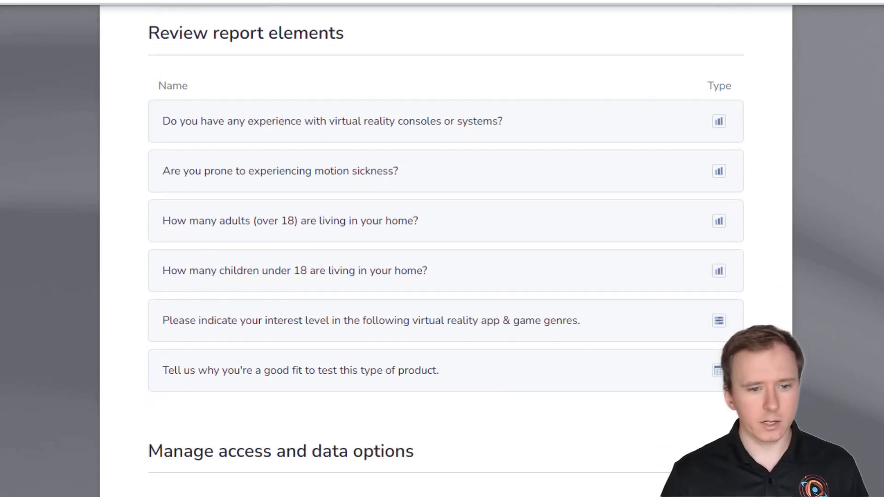
pyautogui.moveTo(149, 321)
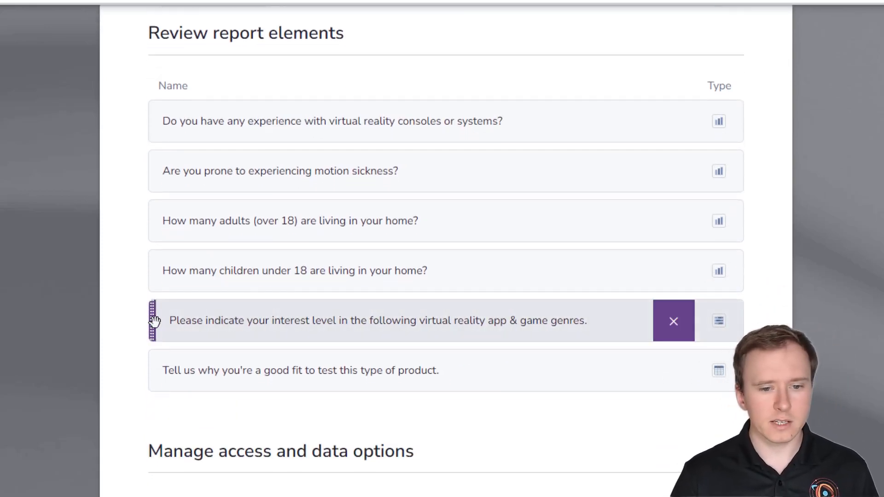
pyautogui.moveTo(161, 319); pyautogui.dragTo(159, 121)
pyautogui.moveTo(158, 322); pyautogui.dragTo(195, 292)
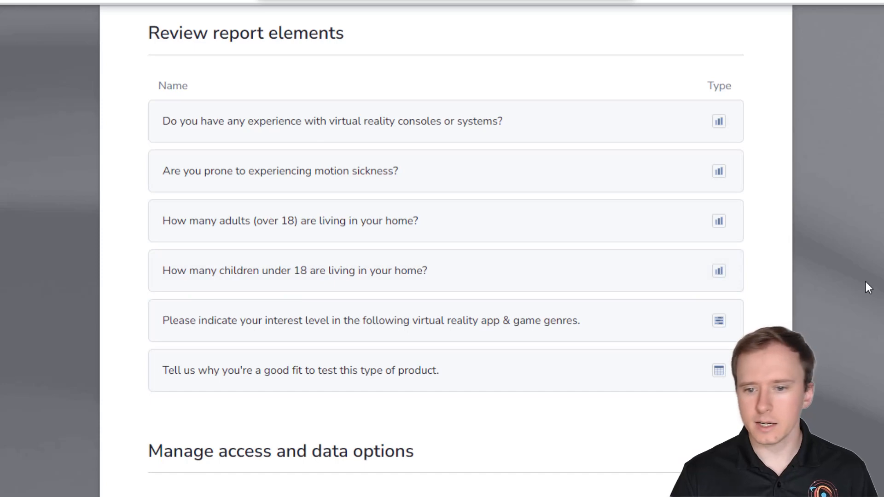
# Give the Project manager teams View and Distribute access to the report, and the Observer teams View access only
pyautogui.scroll(-5, 882, 272)
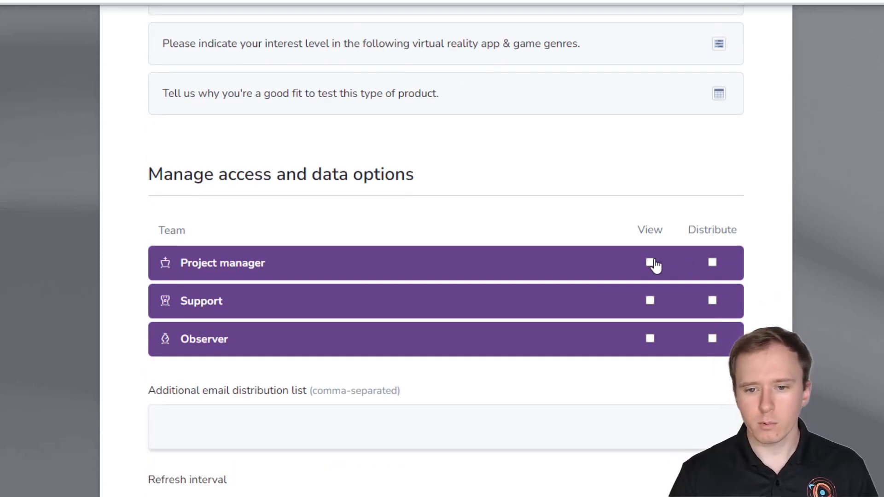
pyautogui.click(650, 263)
pyautogui.click(713, 263)
pyautogui.click(650, 377)
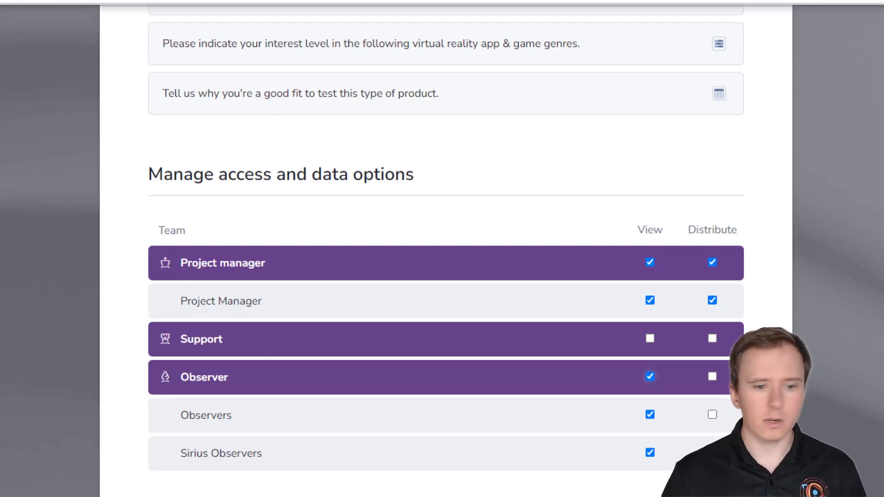
# Keep the Don't refresh distribution interval and the default email and customization options, and submit the report
pyautogui.scroll(-4, 446, 276)
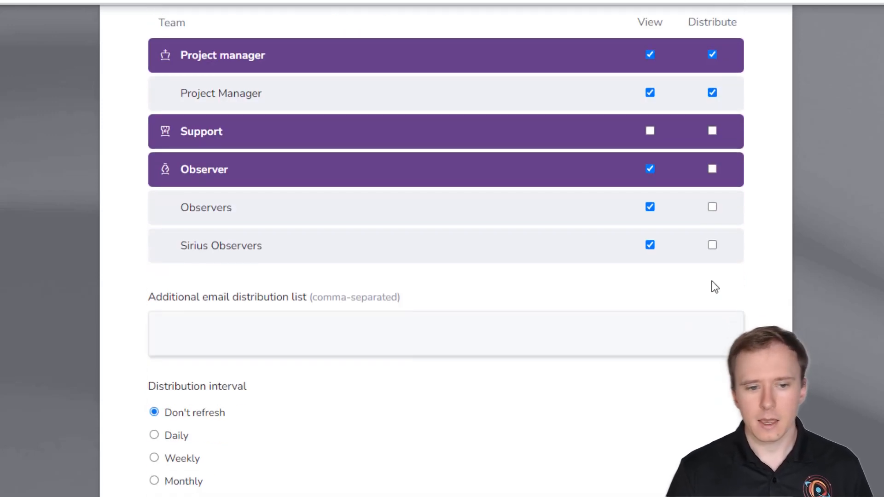
pyautogui.scroll(-2, 289, 345)
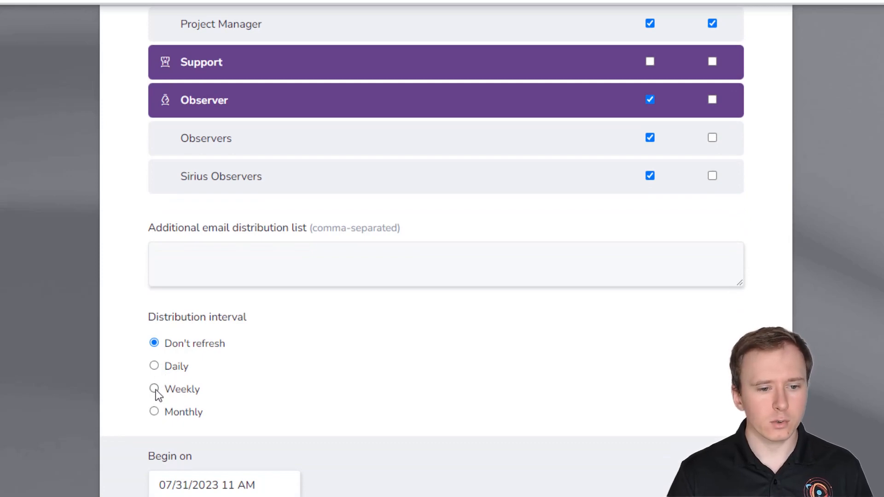
pyautogui.scroll(-10, 850, 272)
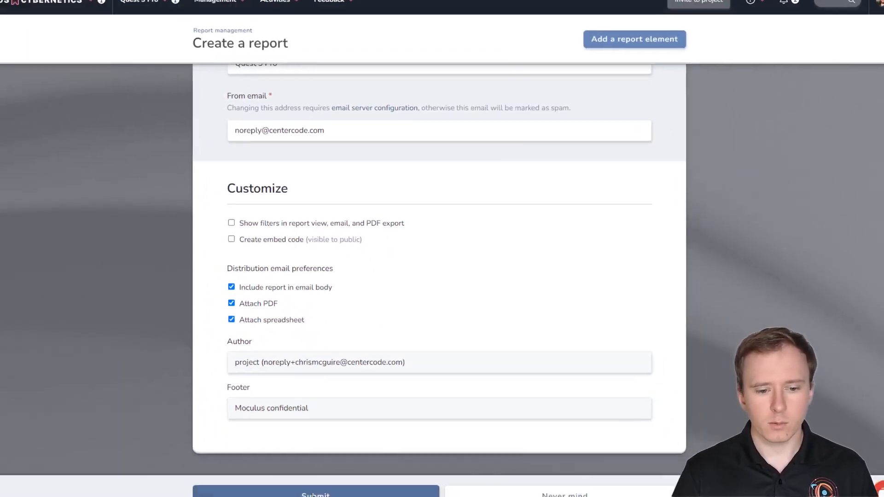
pyautogui.click(316, 477)
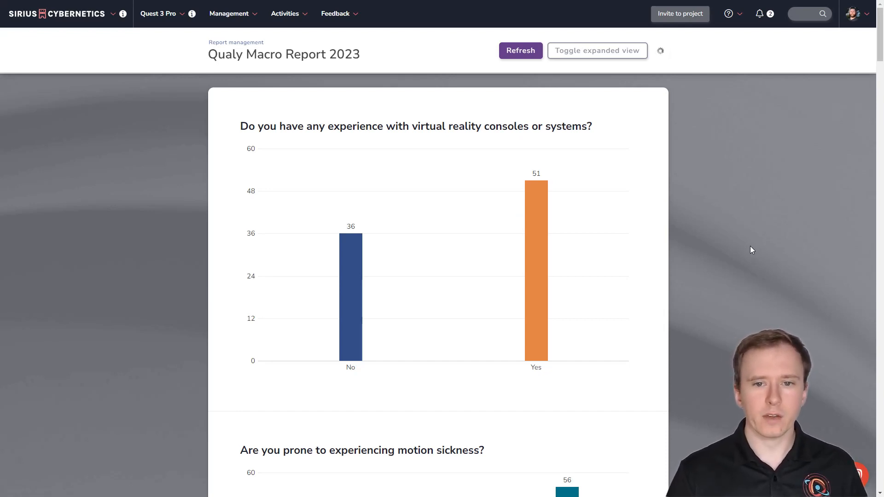
# Examine the survey charts and the table of tester responses throughout the Qualy Macro Report 2023
pyautogui.scroll(-6, 751, 250)
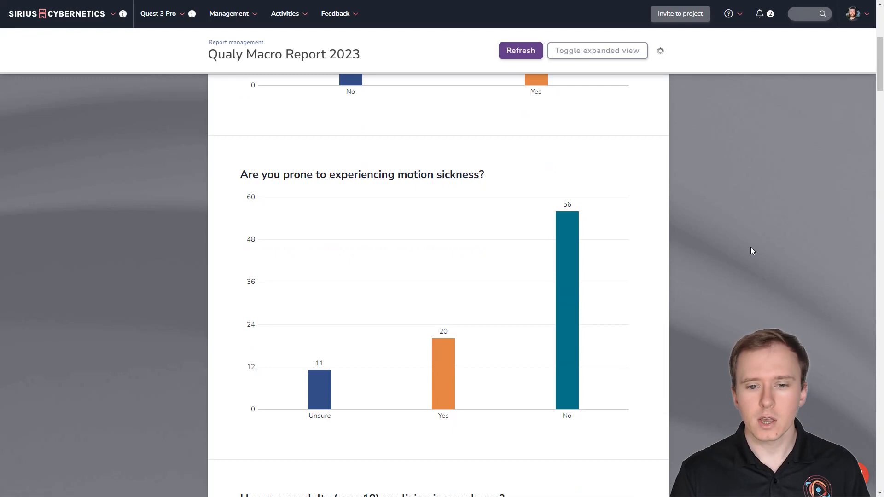
pyautogui.scroll(-9, 751, 247)
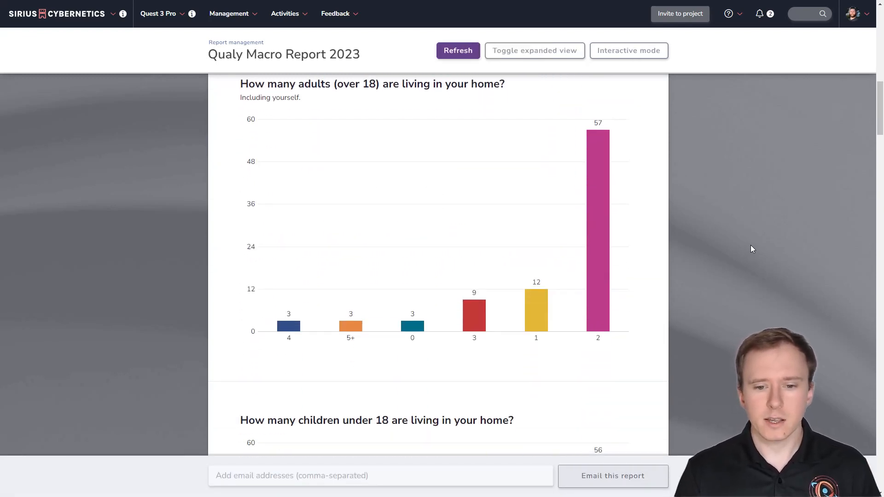
pyautogui.scroll(-6, 751, 245)
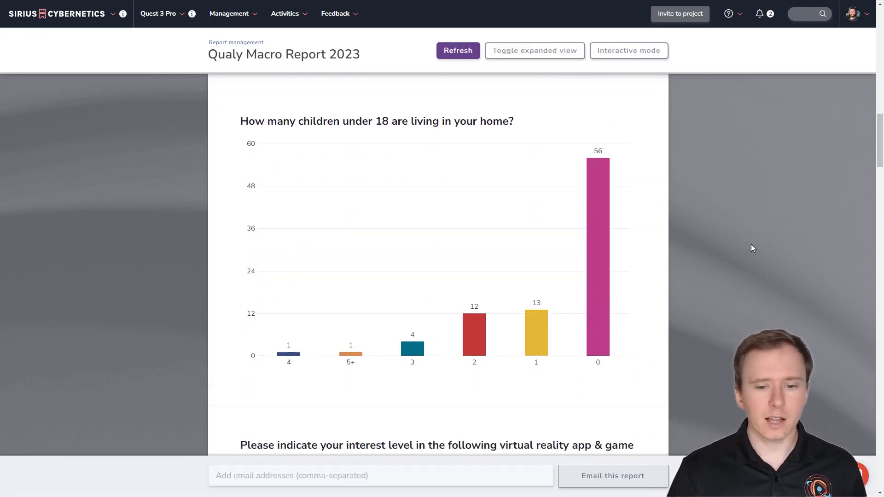
pyautogui.scroll(-5, 752, 249)
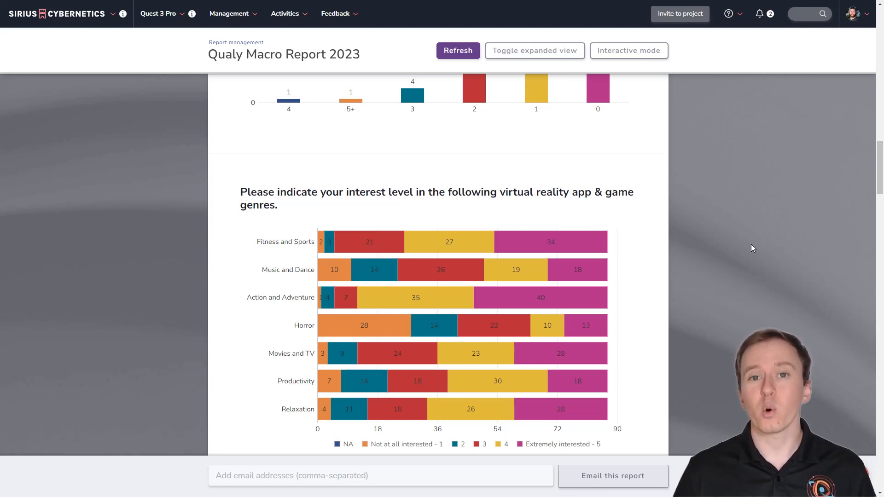
pyautogui.scroll(-3, 750, 237)
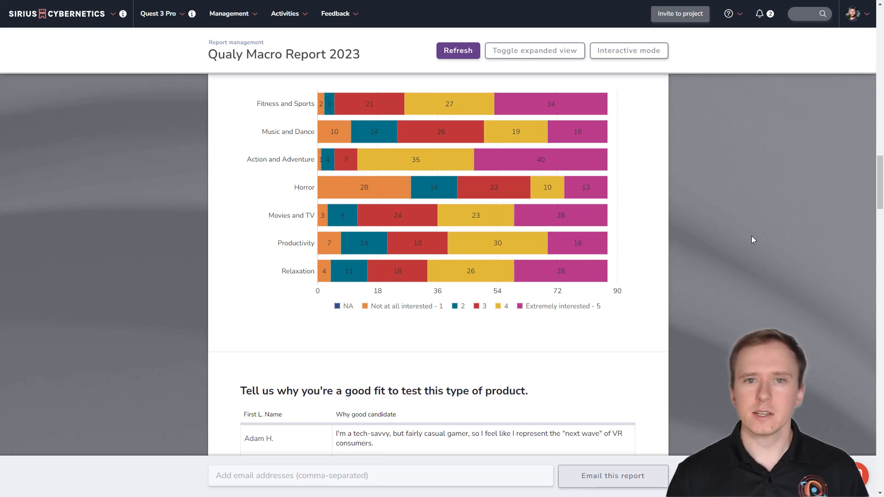
pyautogui.scroll(-8, 751, 237)
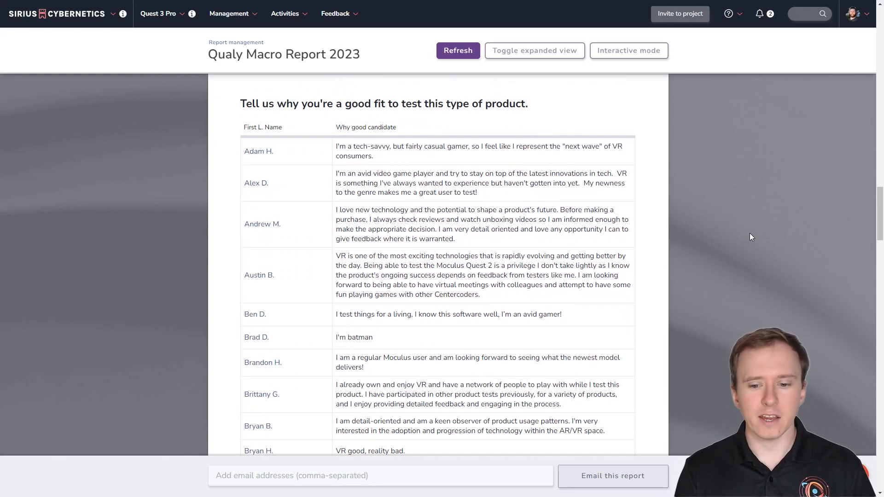
pyautogui.scroll(-7, 751, 236)
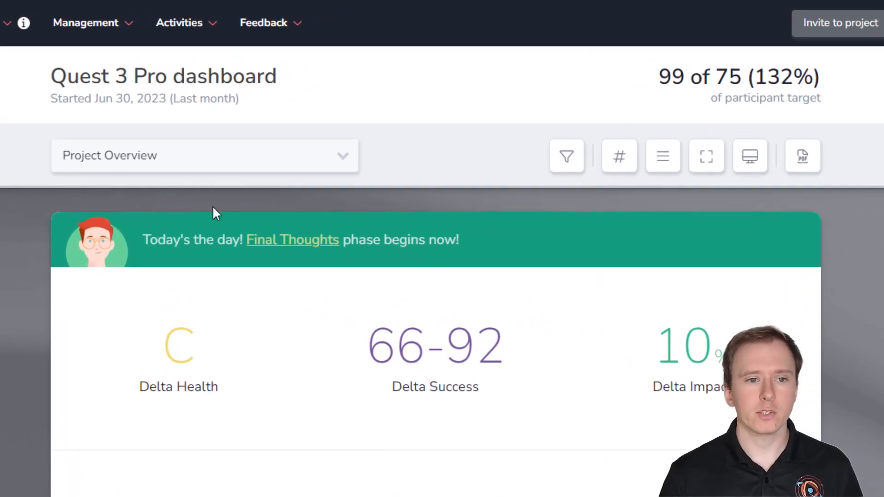
# Switch the Quest 3 Pro project dashboard to Top Feedback and limit it to the Controllers feature
pyautogui.click(139, 159)
pyautogui.click(182, 364)
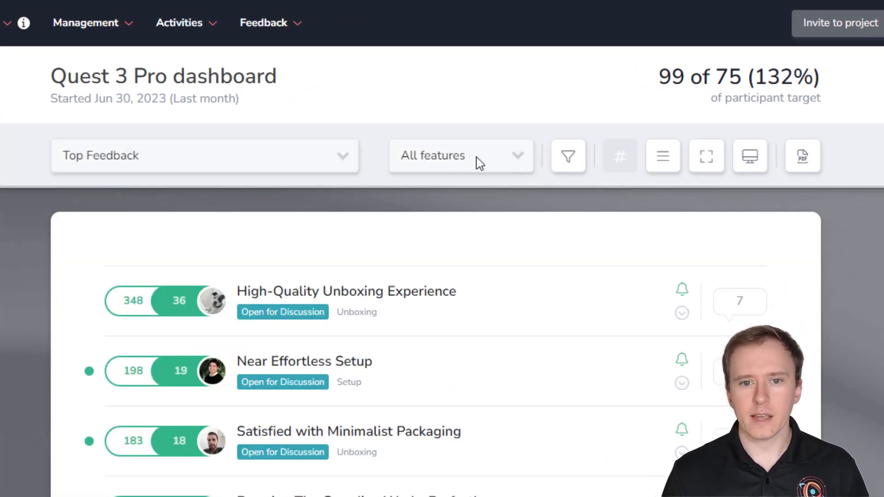
pyautogui.click(480, 164)
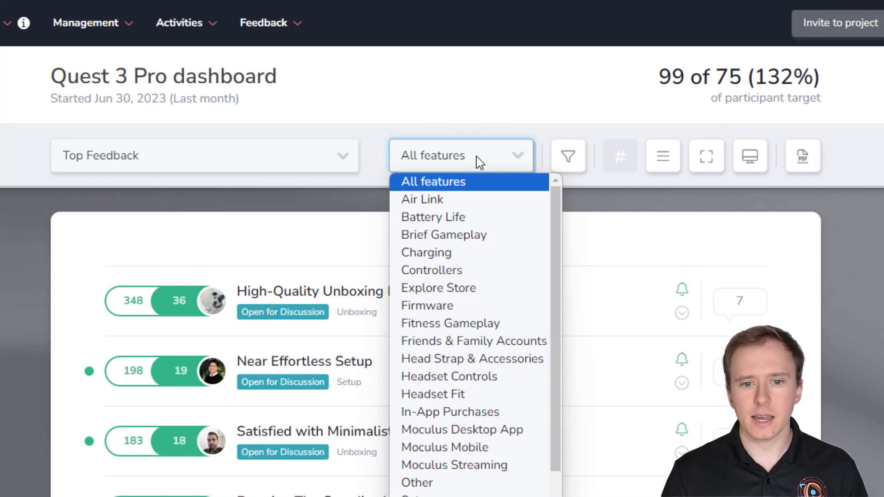
pyautogui.click(455, 270)
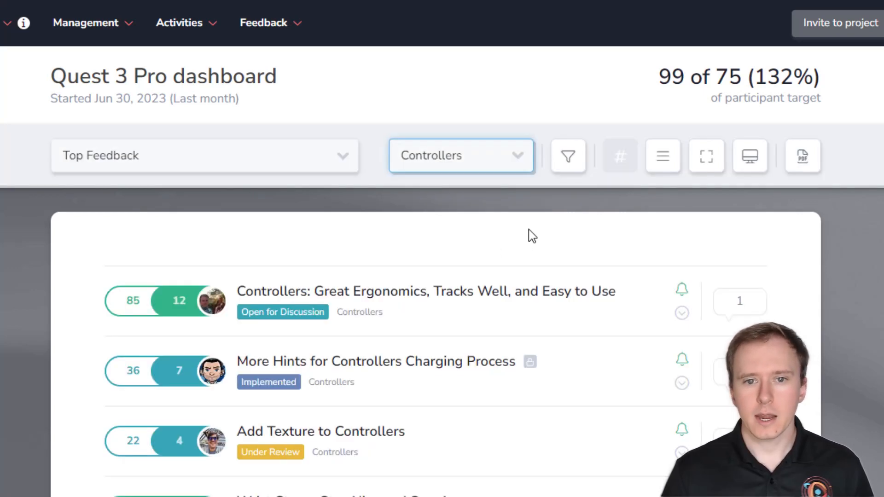
# Show the dashboard filters and exclude issues and praise so that only ideas are listed
pyautogui.click(564, 166)
pyautogui.click(742, 226)
pyautogui.click(799, 223)
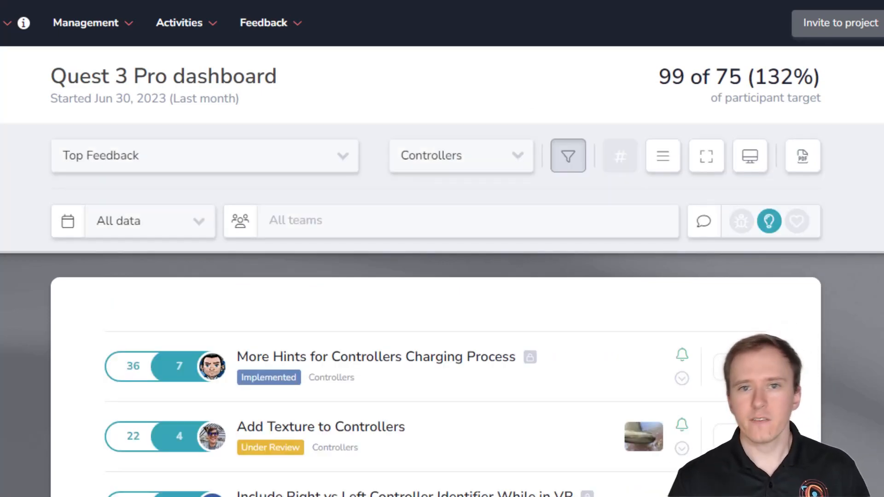
# Expand the details of all listed Controllers ideas and look through their descriptions and impact scores
pyautogui.click(670, 166)
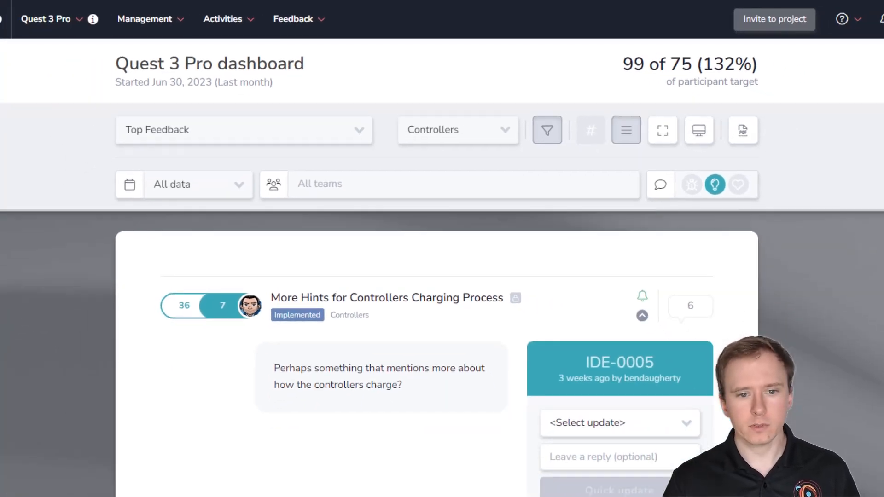
pyautogui.scroll(-10, 844, 240)
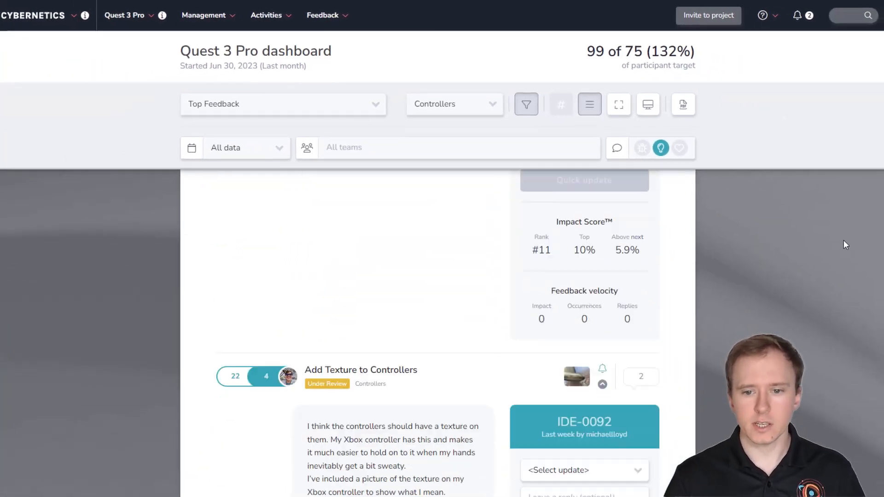
pyautogui.scroll(1, 844, 239)
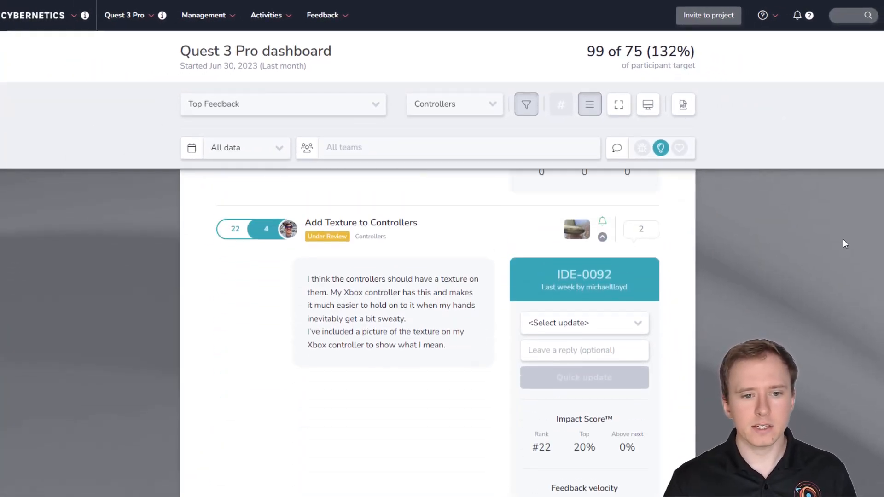
pyautogui.scroll(-6, 844, 239)
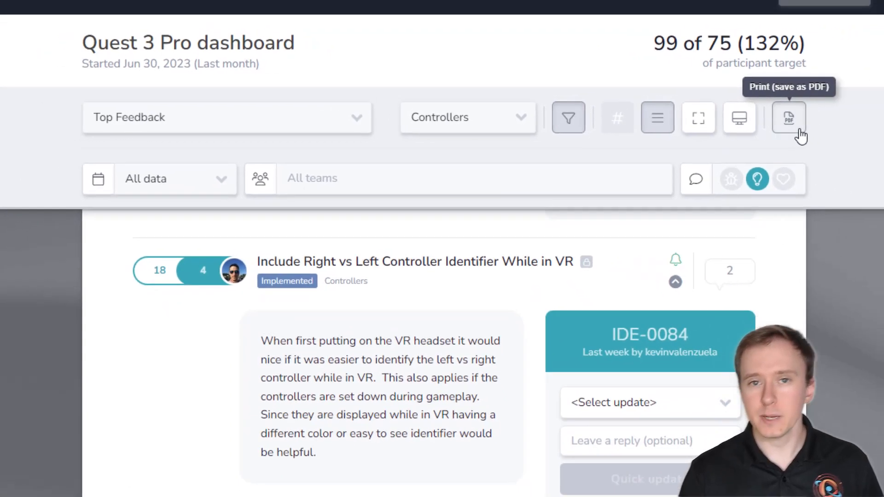
# Open the PDF print preview of the Top Feedback dashboard, examine its pages, and close it without printing
pyautogui.click(851, 128)
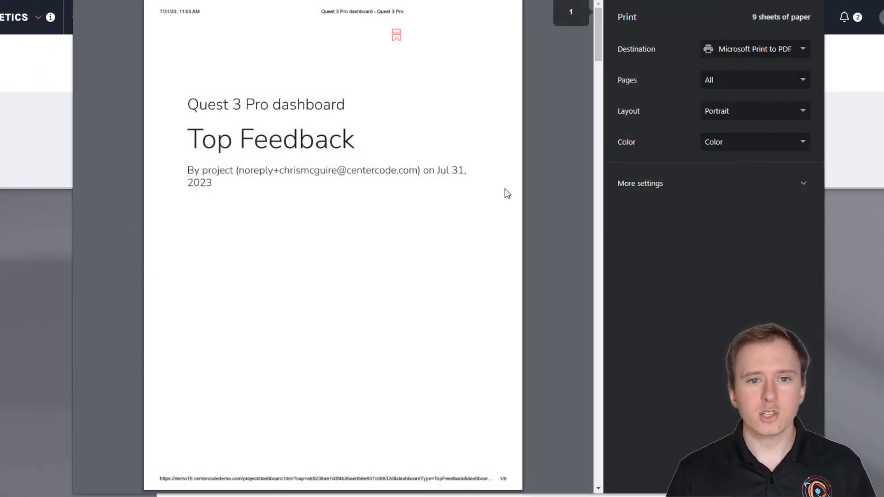
pyautogui.scroll(-9, 505, 189)
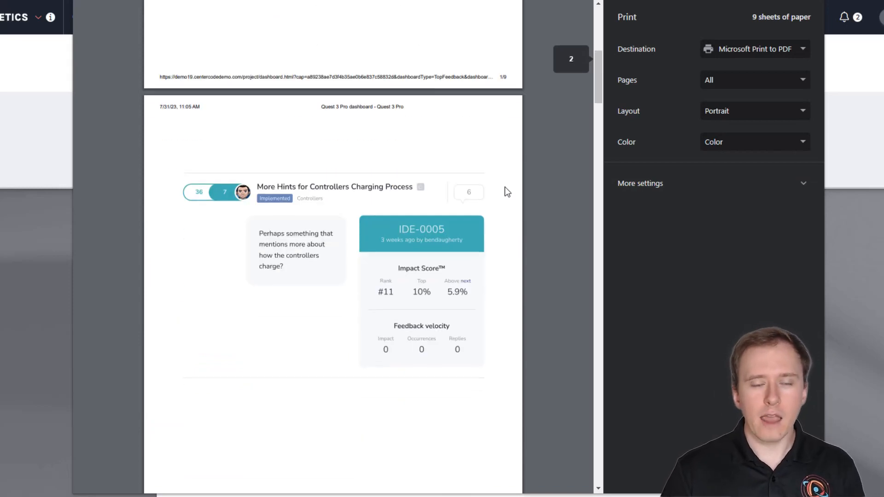
pyautogui.scroll(-9, 504, 189)
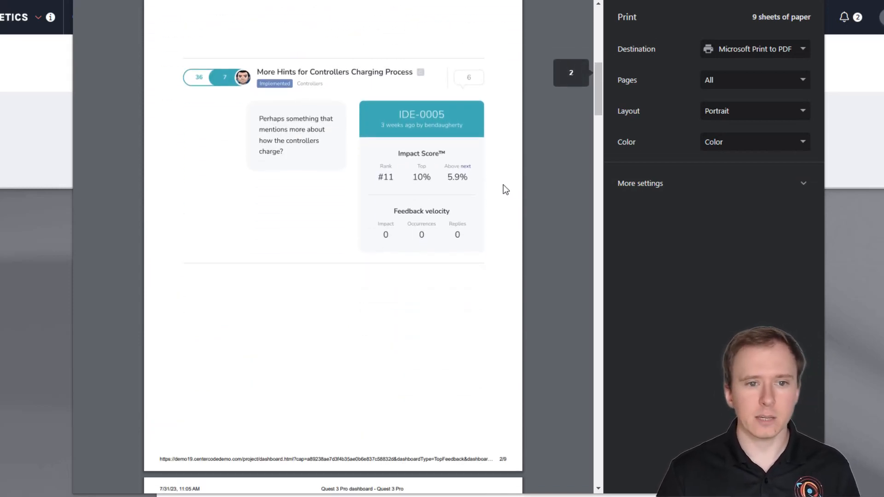
pyautogui.scroll(-4, 505, 188)
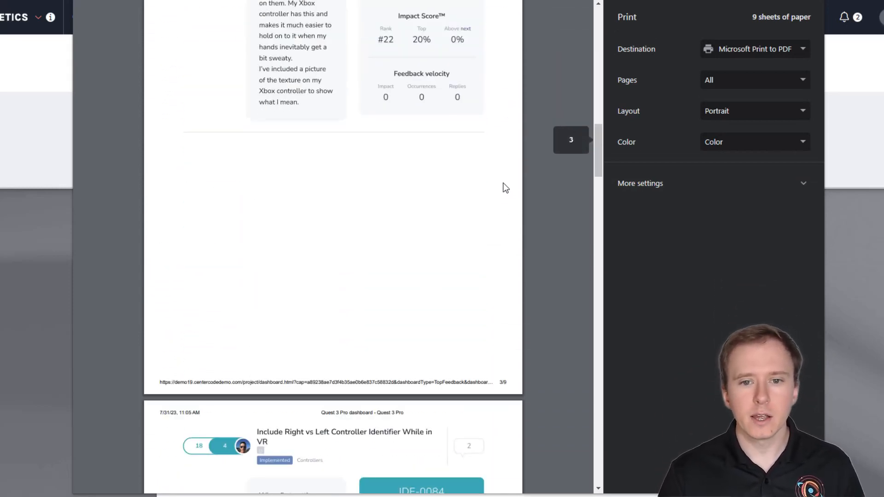
pyautogui.scroll(-7, 505, 188)
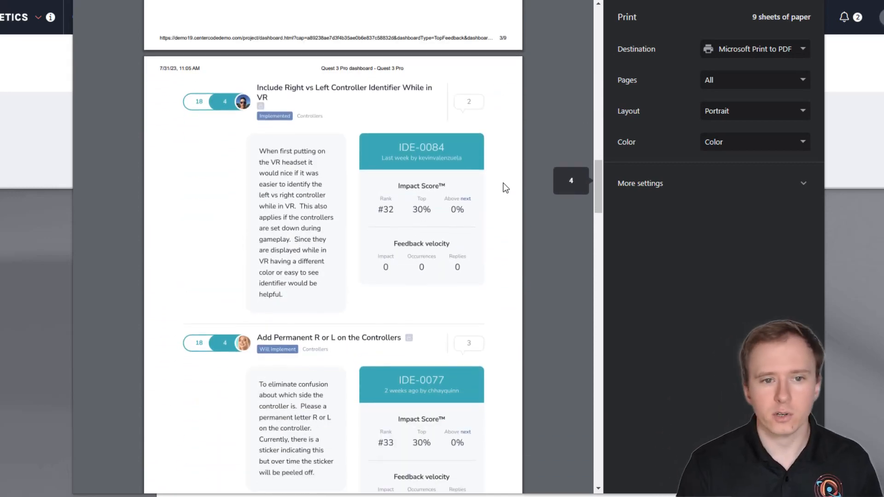
pyautogui.scroll(-10, 506, 188)
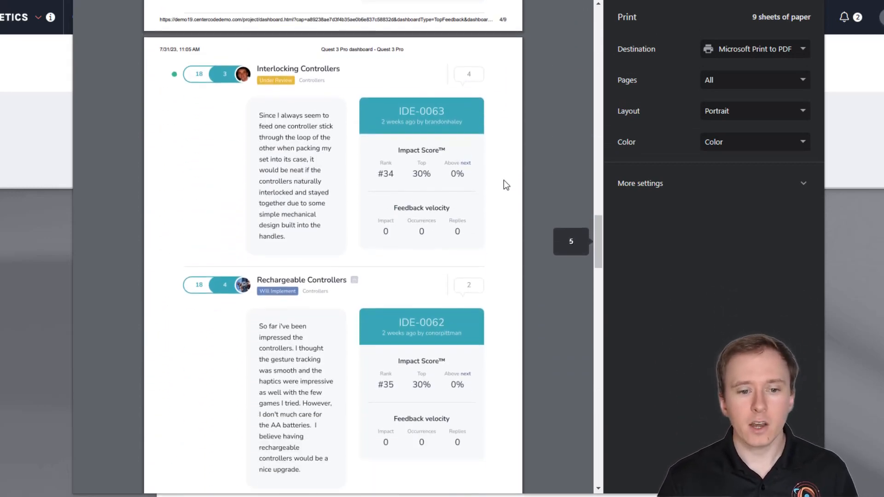
pyautogui.scroll(-2, 506, 184)
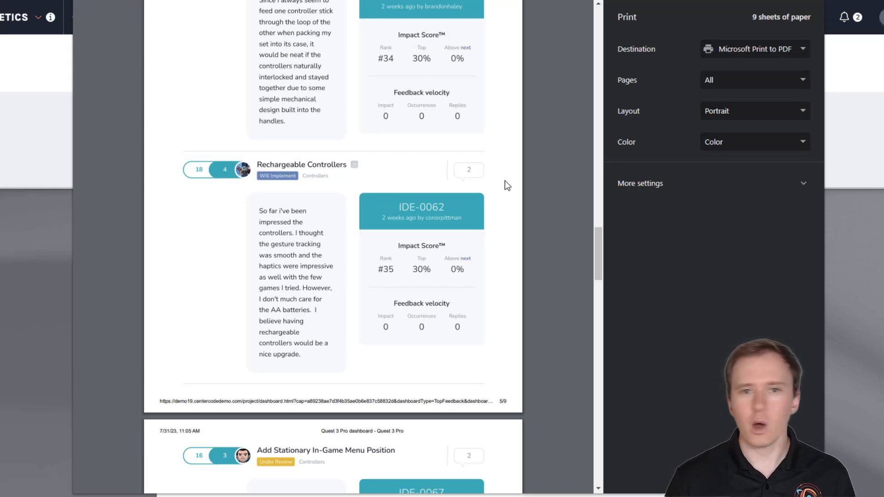
pyautogui.click(788, 475)
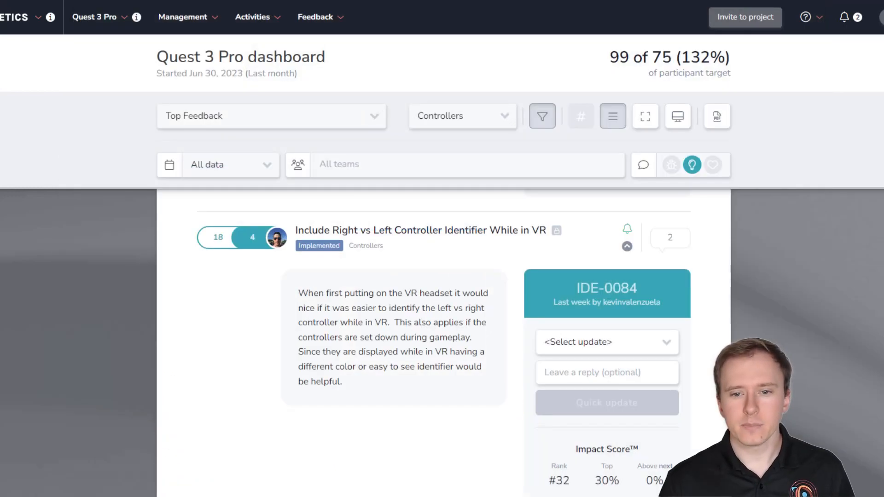
# Include issues and praise in the Top Feedback list again, and hide the dashboard filters
pyautogui.click(672, 165)
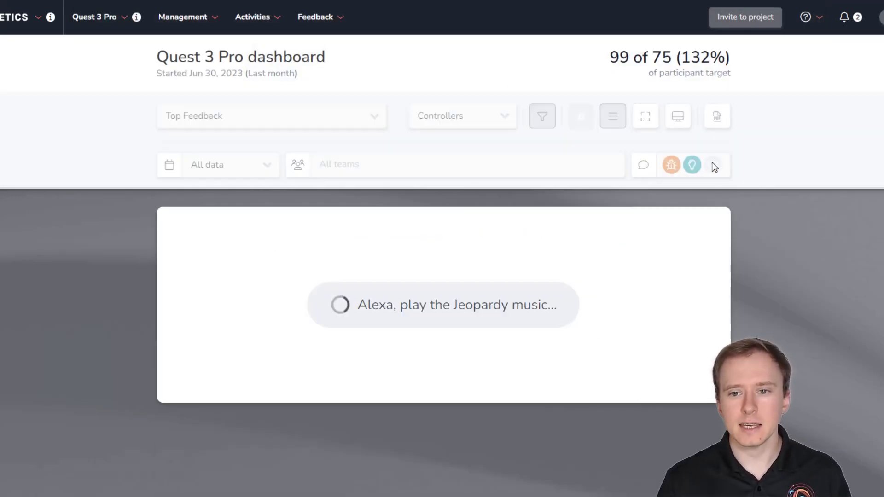
pyautogui.click(715, 168)
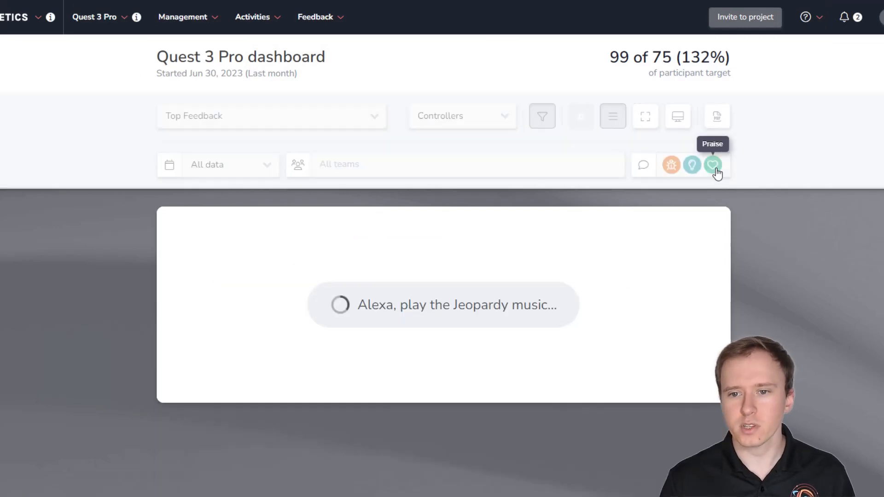
pyautogui.click(551, 118)
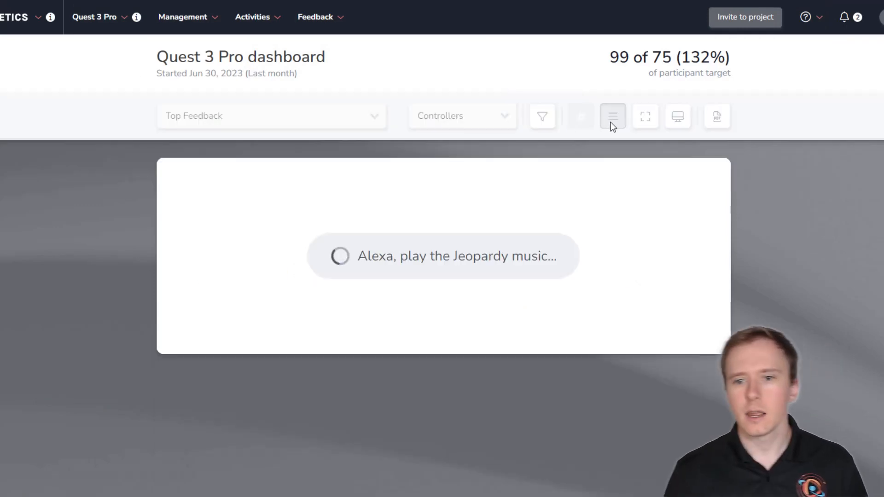
# Switch the project dashboard to the Delta Huddle report and look through its feedback summary and the top issues, ideas and praise
pyautogui.click(276, 115)
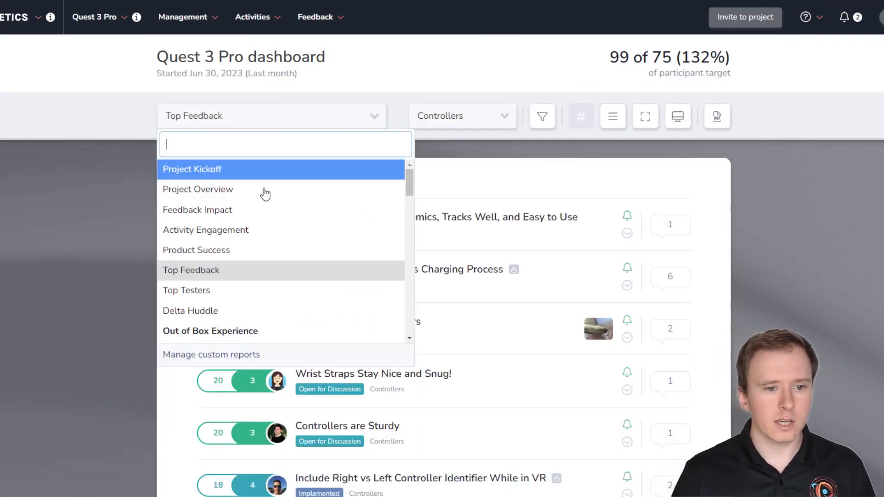
pyautogui.click(213, 310)
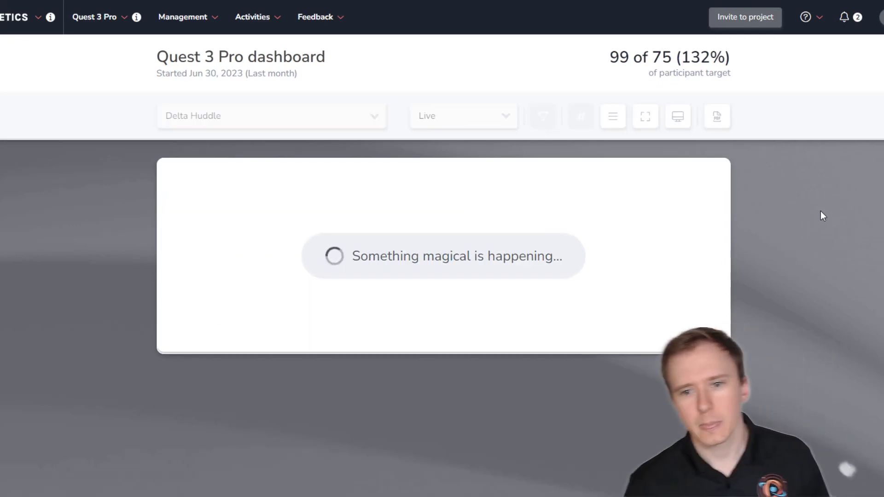
pyautogui.scroll(-6, 724, 346)
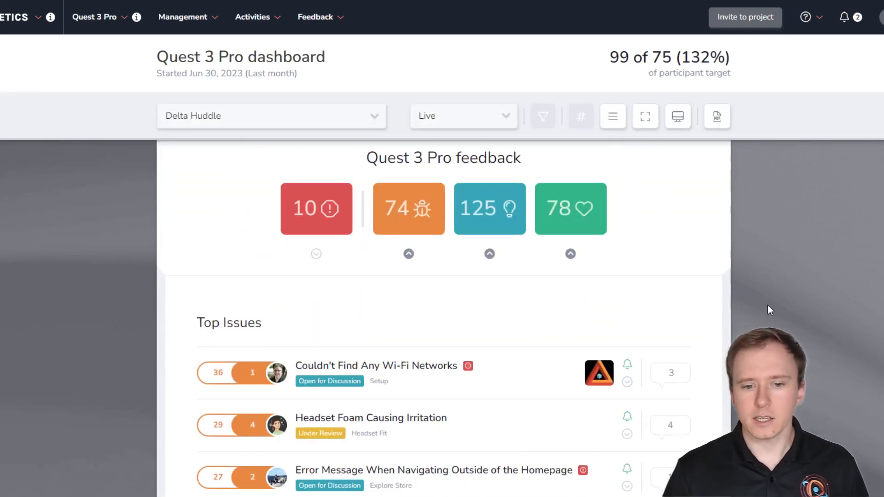
pyautogui.scroll(-15, 767, 305)
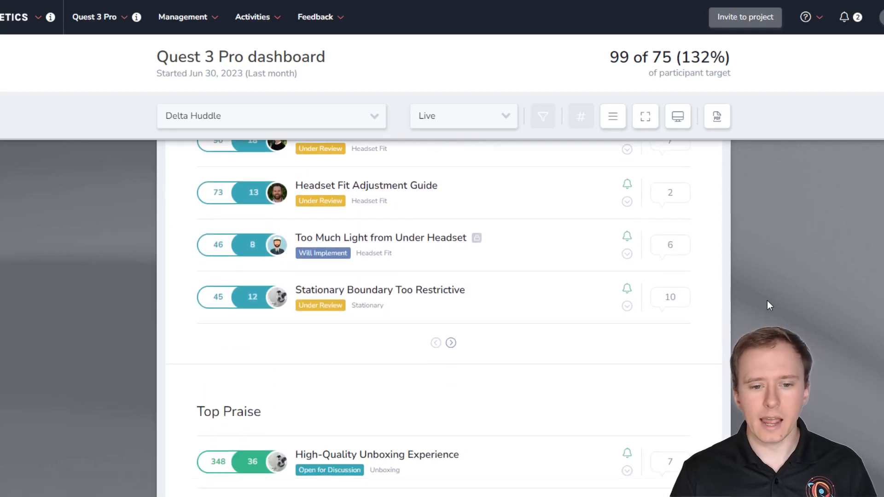
pyautogui.scroll(-1, 767, 301)
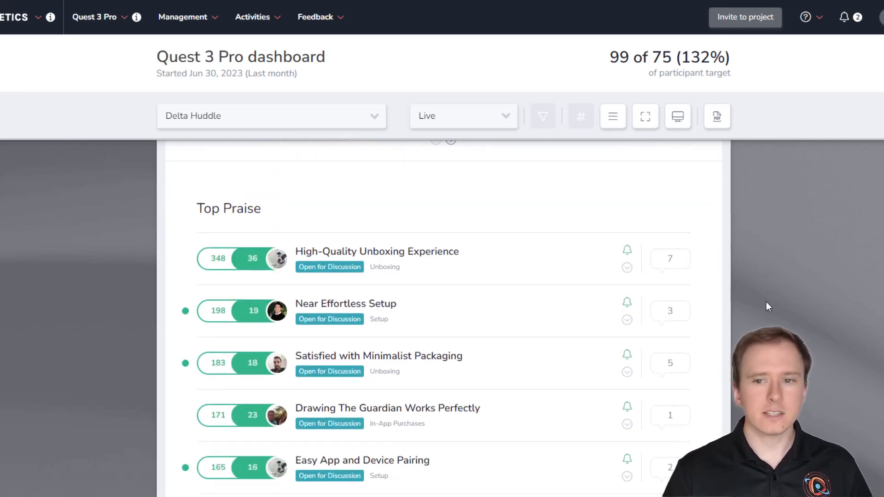
# Open the PDF print preview of the Delta Huddle report, examine its pages through to the test plan section, and close it without printing
pyautogui.click(721, 116)
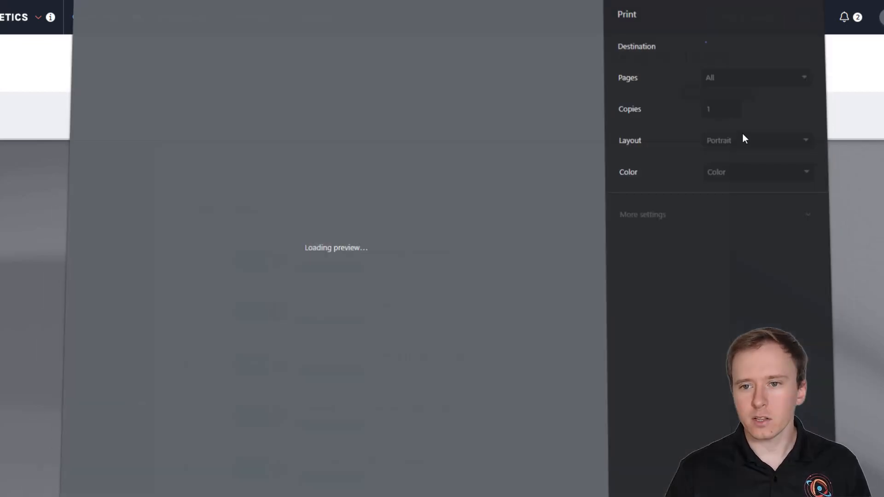
pyautogui.scroll(-10, 444, 270)
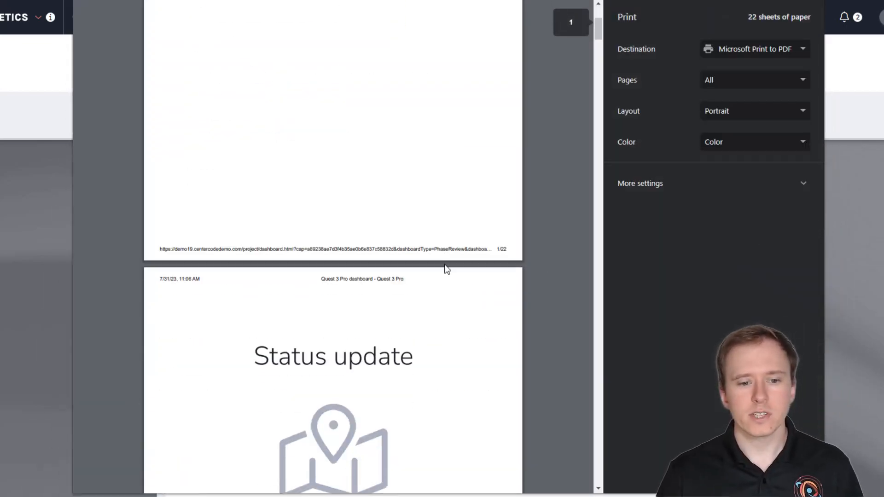
pyautogui.scroll(-7, 447, 268)
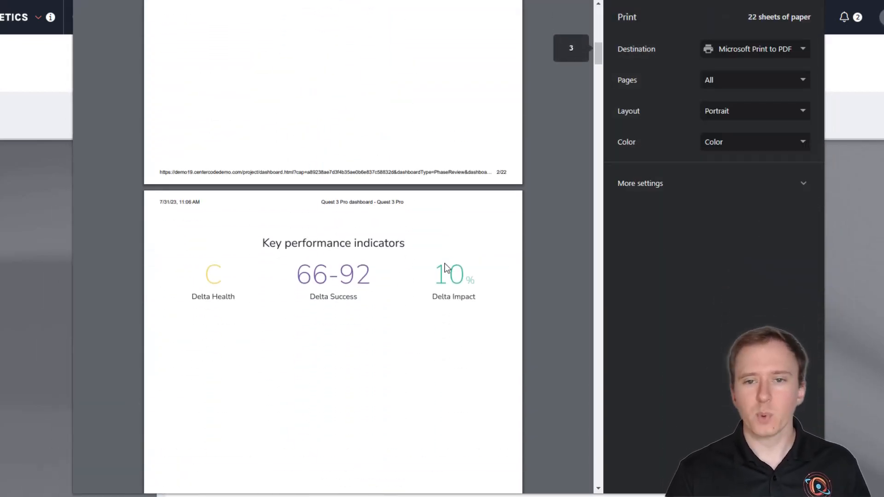
pyautogui.scroll(-15, 445, 263)
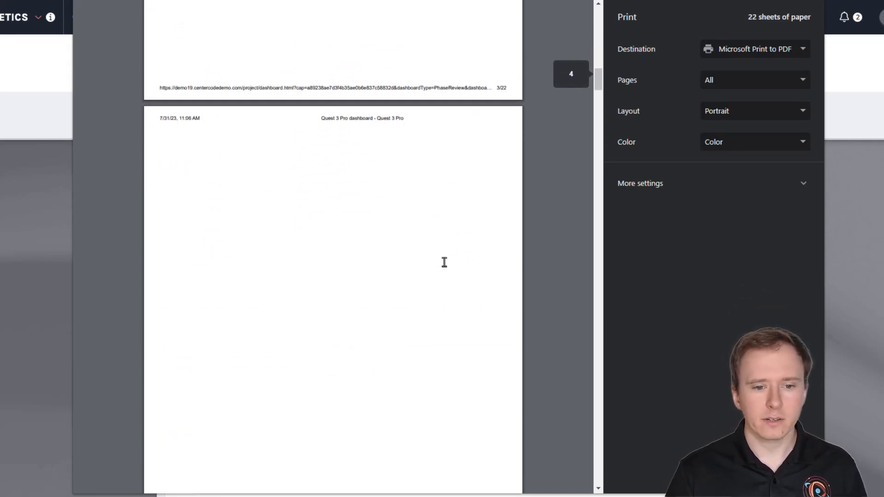
pyautogui.scroll(-10, 444, 263)
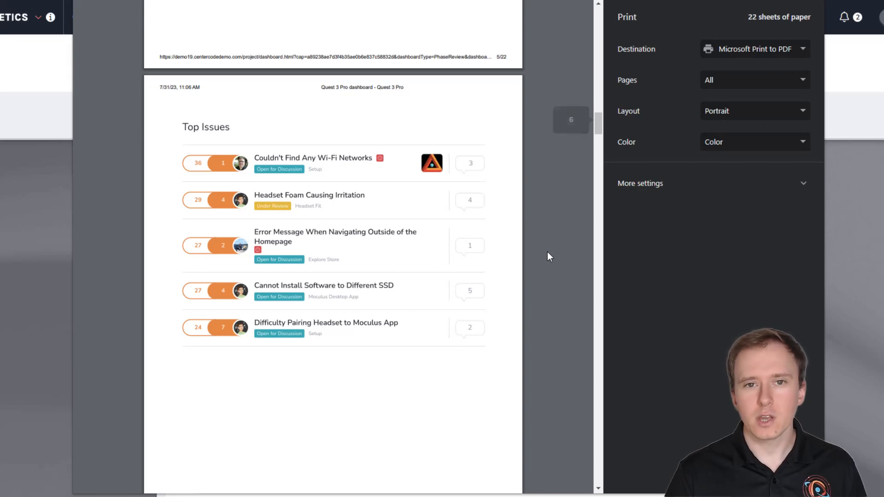
pyautogui.scroll(-10, 548, 254)
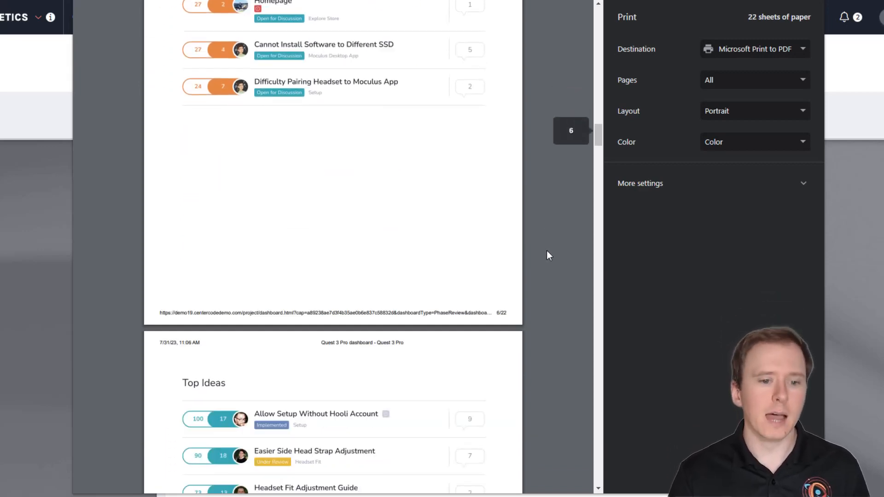
pyautogui.scroll(-10, 547, 251)
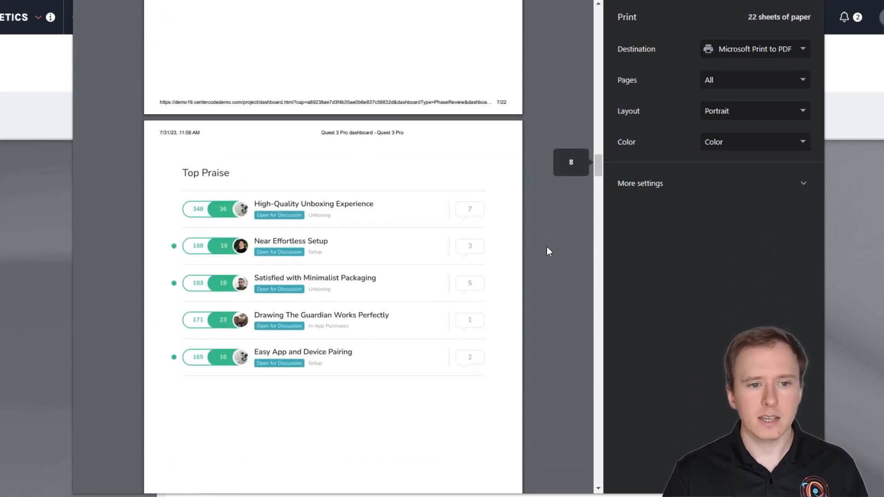
pyautogui.scroll(-20, 547, 251)
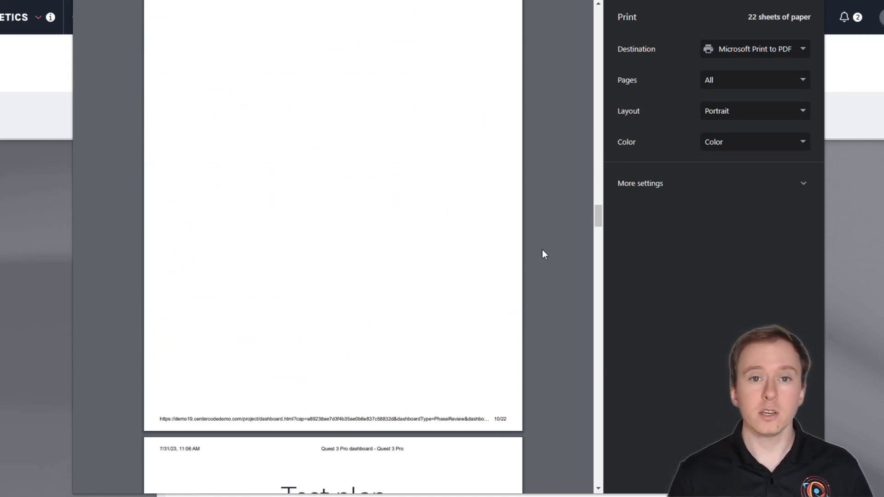
pyautogui.press('Escape')
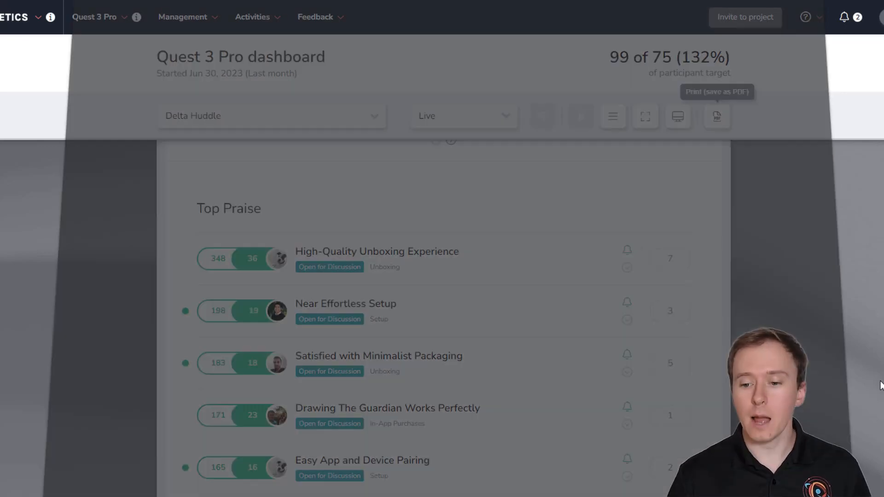